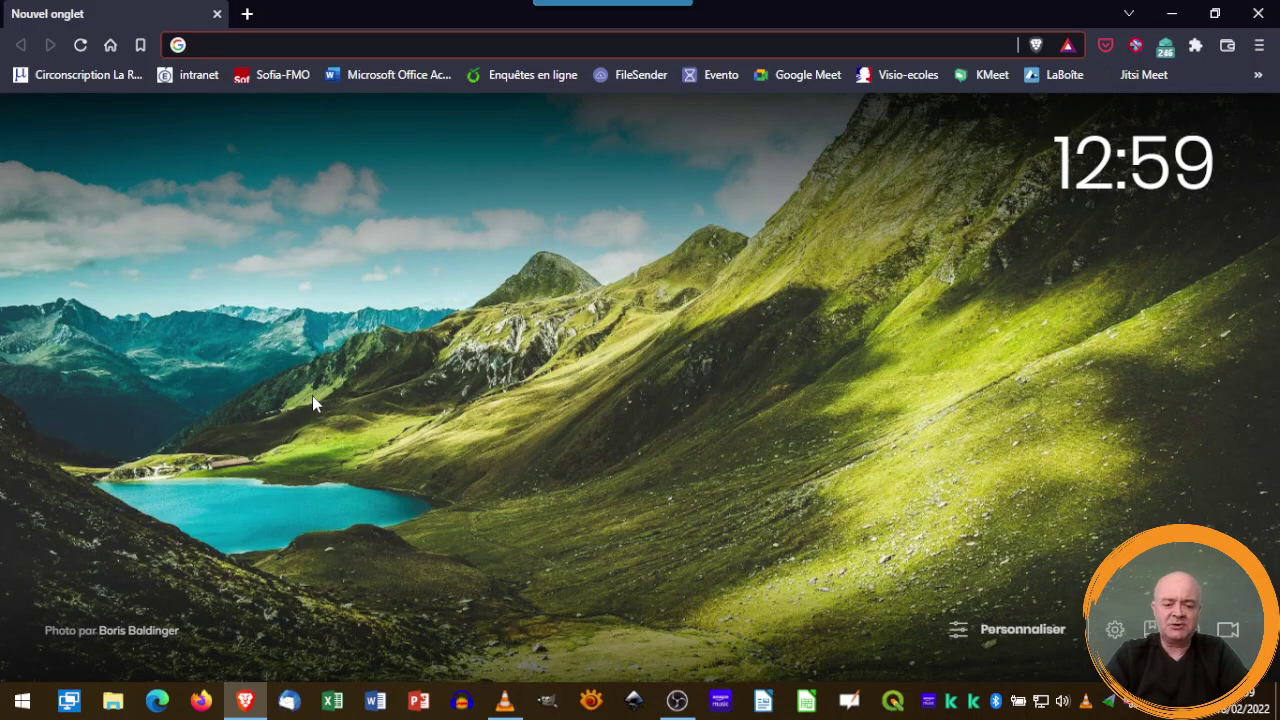
Step: Search Google for 'open data education' and open the data.education.gouv.fr result
type("open d")
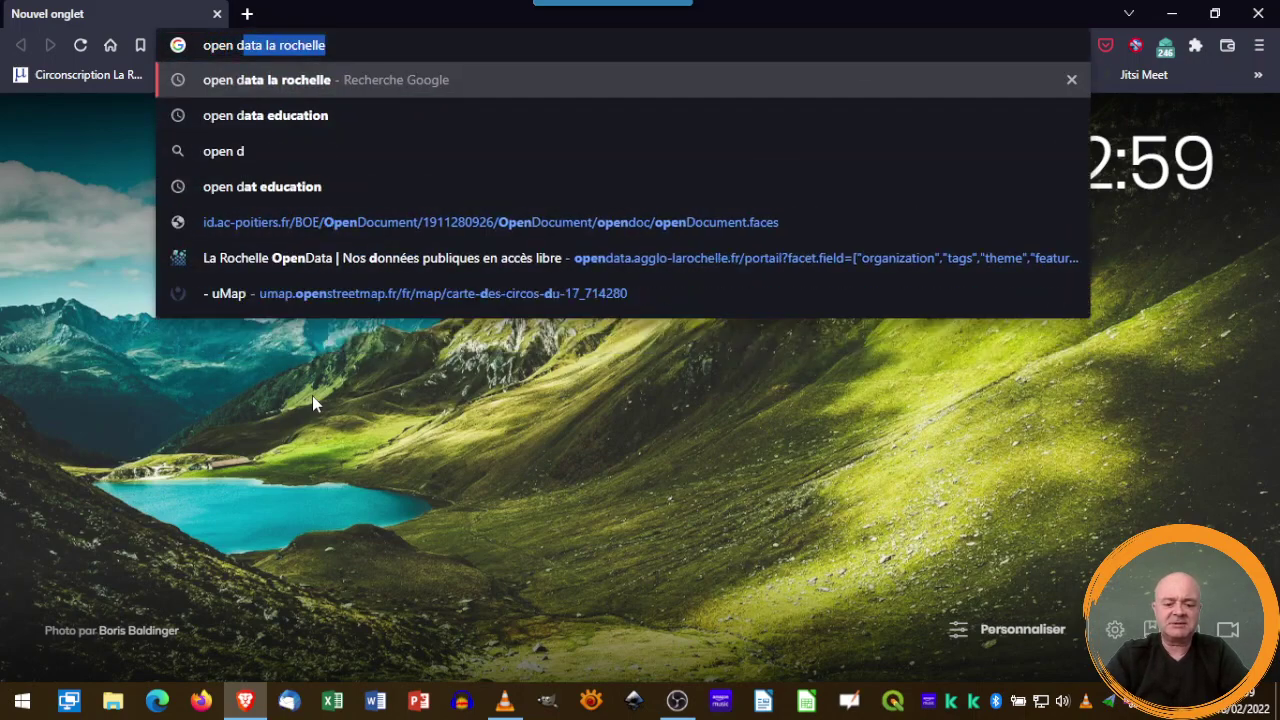
type("ata educa")
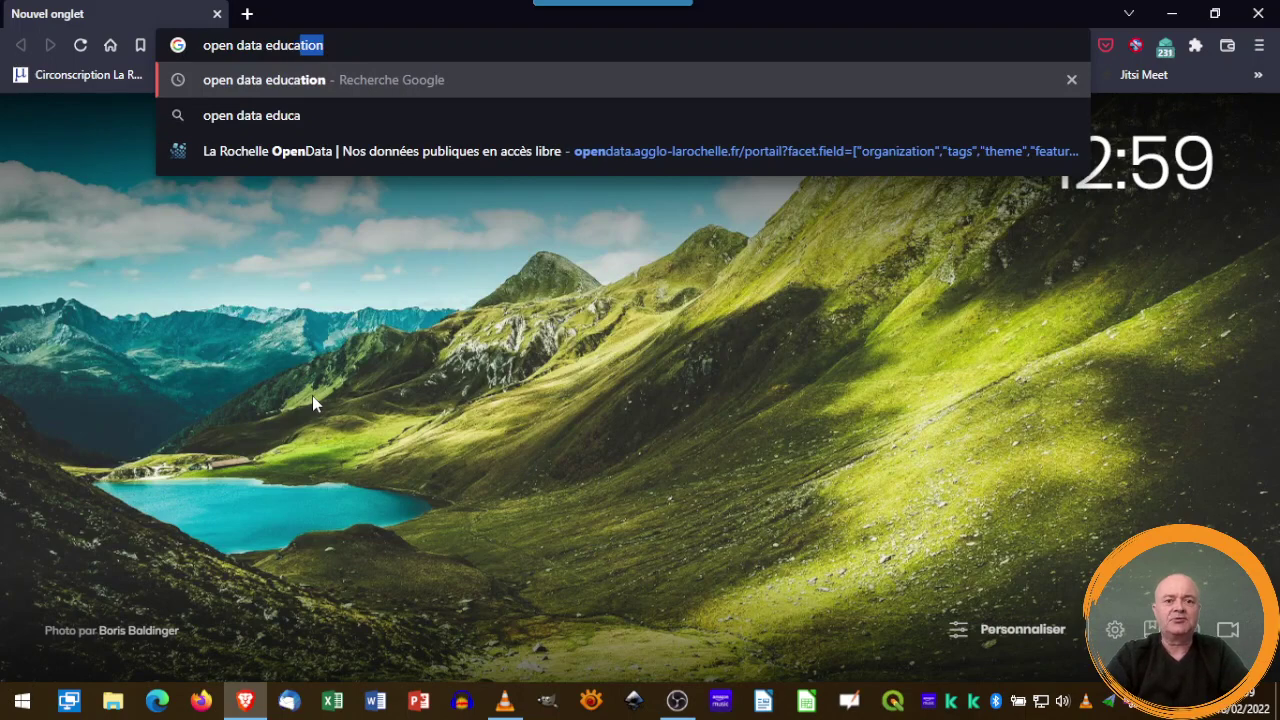
key("Return")
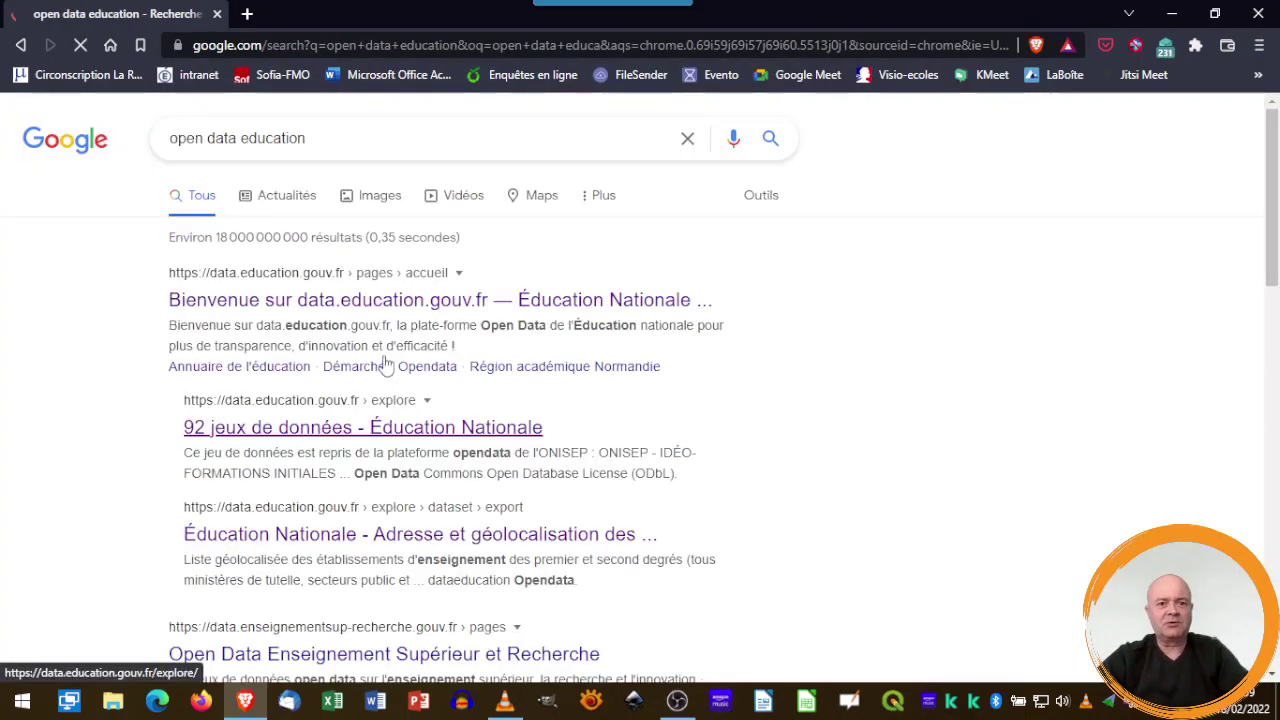
left_click(343, 302)
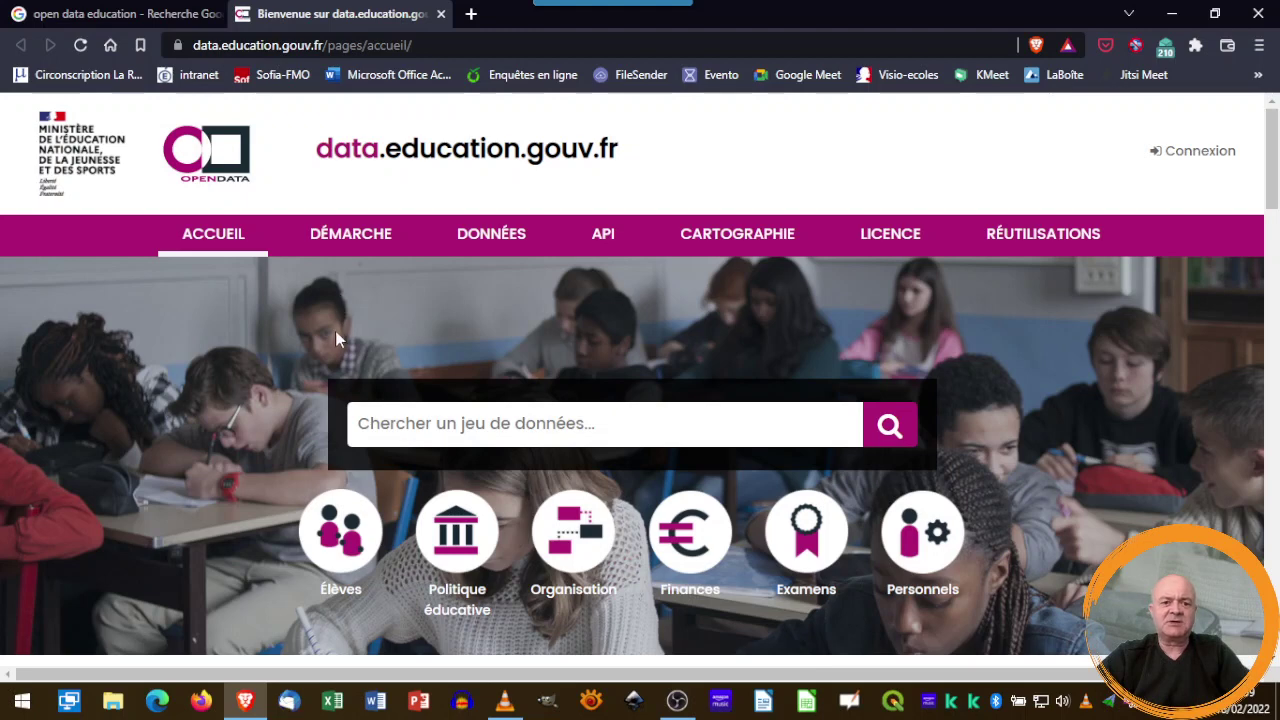
Step: From the DONNÉES catalogue, open the Annuaire de l'éducation dataset with its 66 226 records
left_click(489, 236)
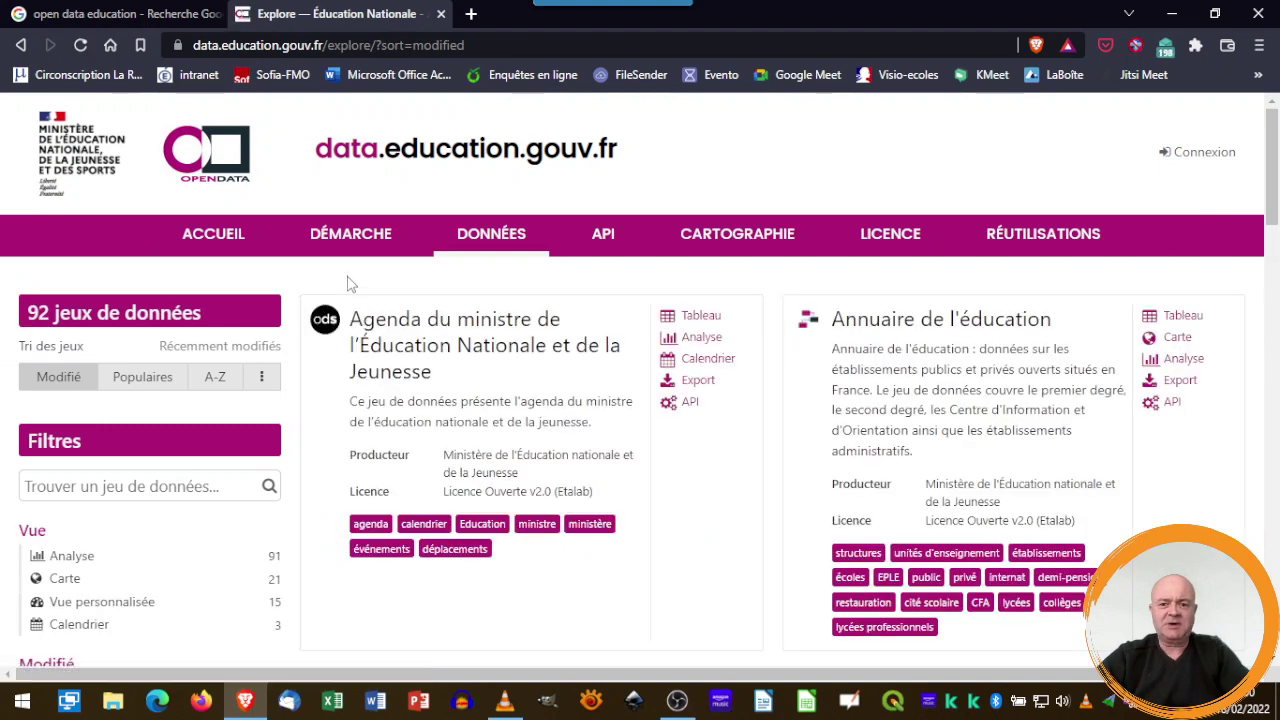
scroll(350, 284, "down", 1)
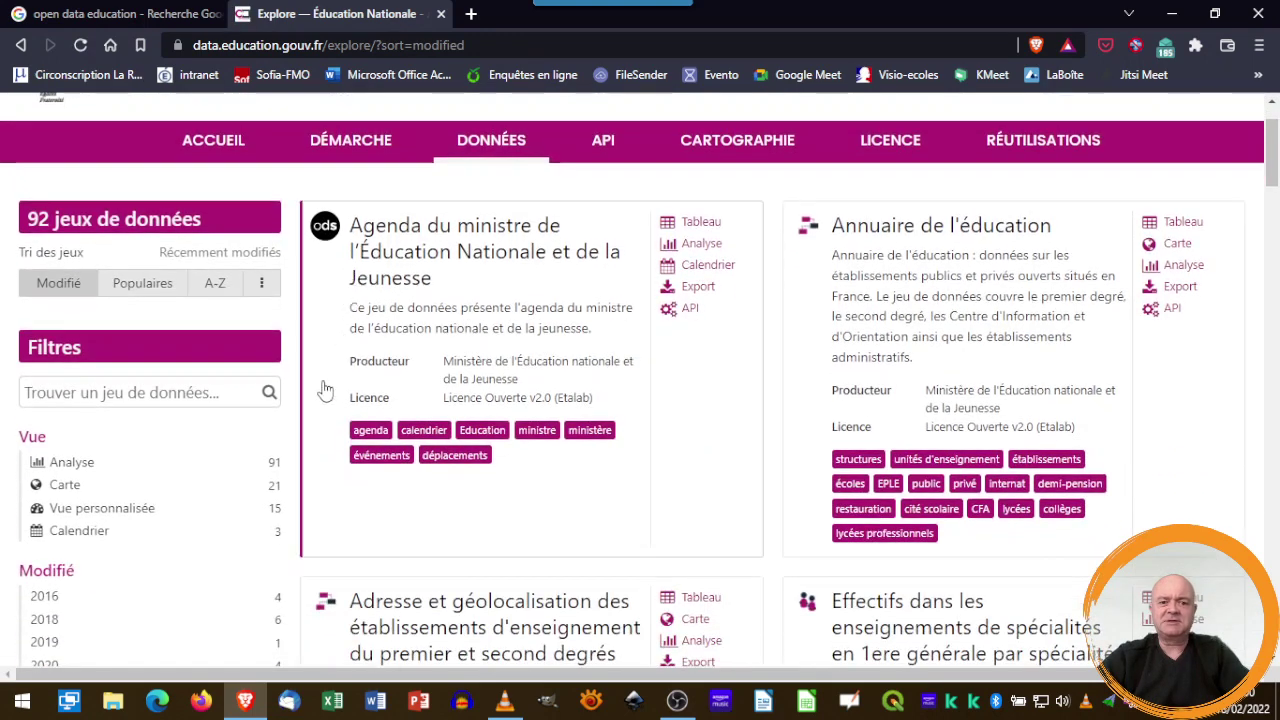
scroll(694, 424, "down", 1)
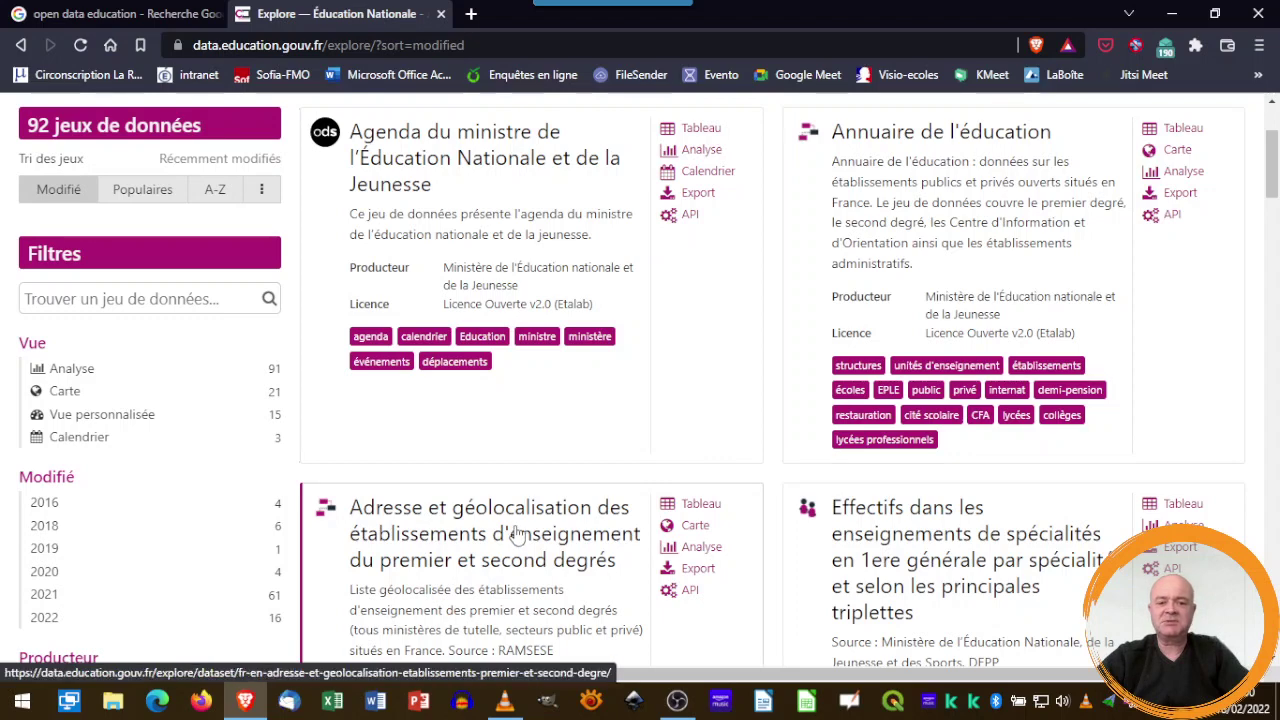
scroll(703, 414, "up", 2)
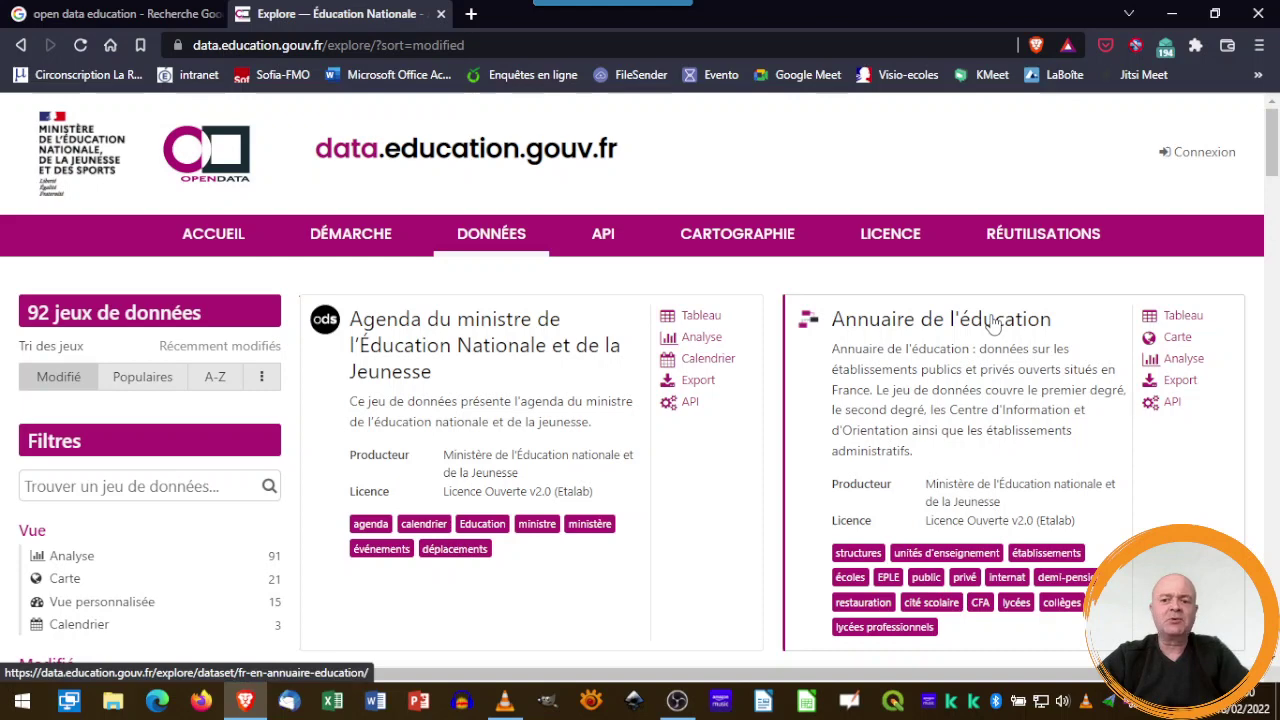
left_click(993, 323)
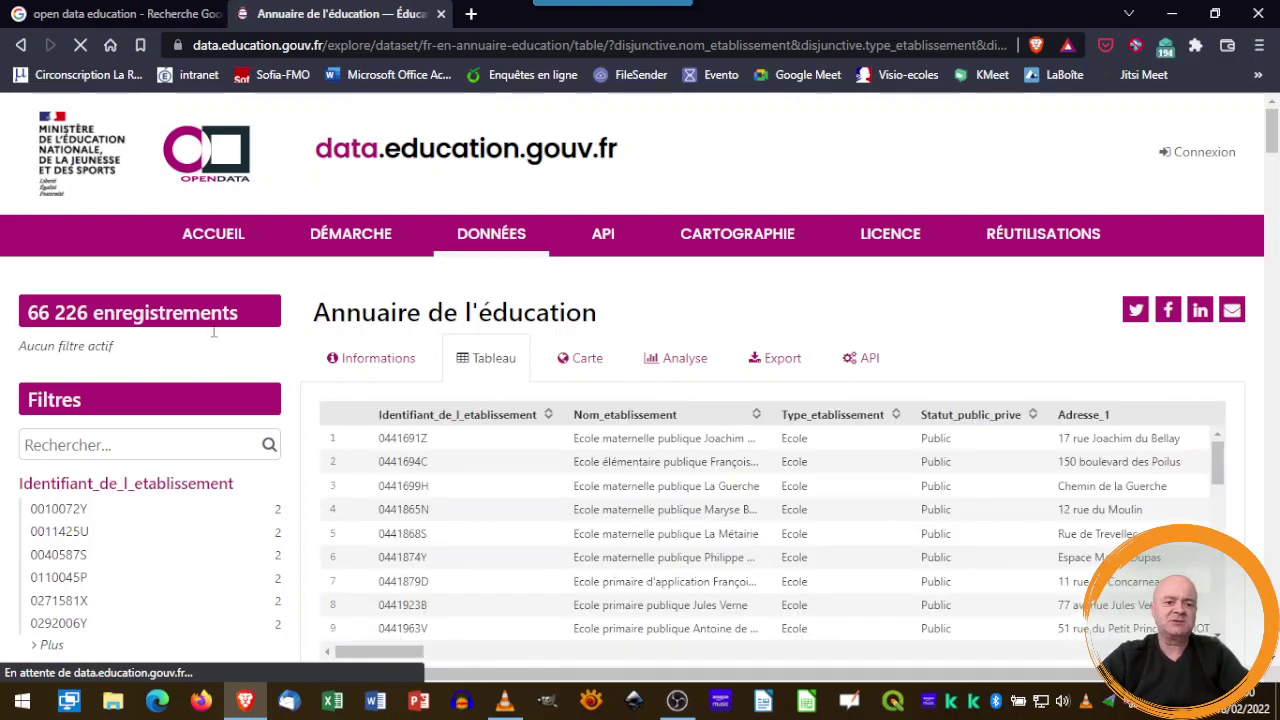
Step: Expand the Code_departement facet to list all department codes, down to 017 (659)
scroll(215, 335, "down", 1)
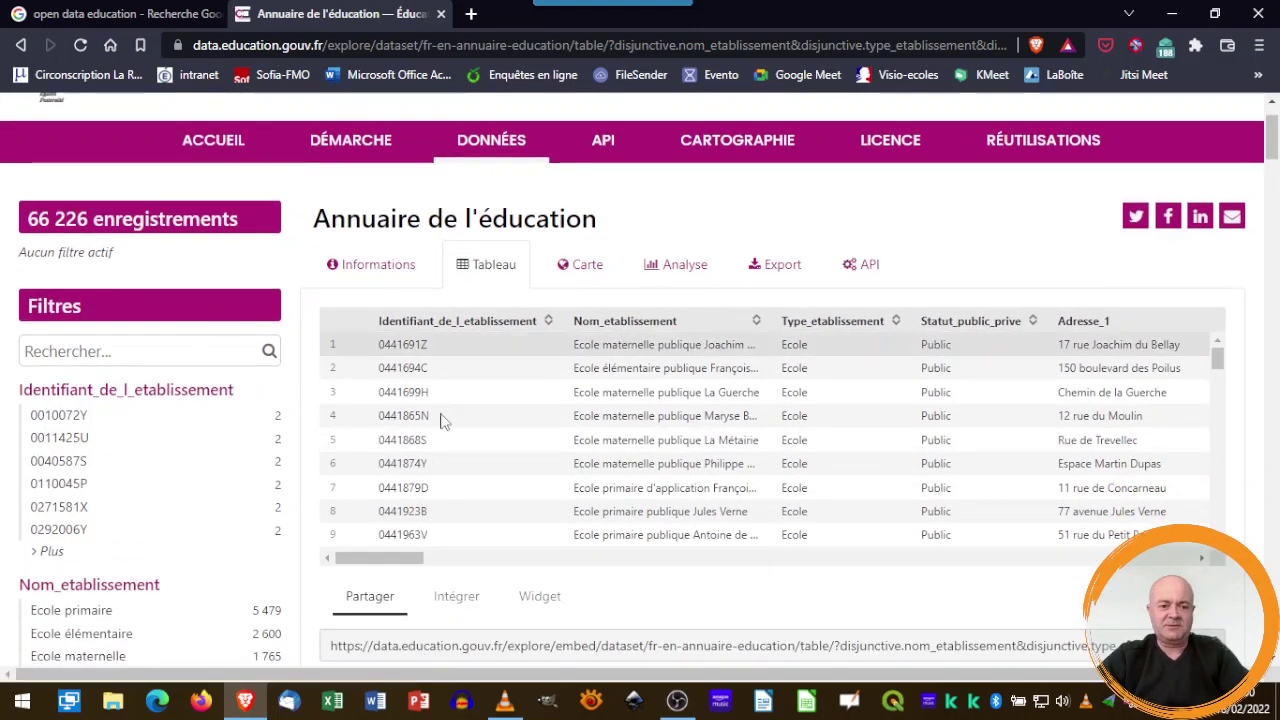
scroll(140, 505, "down", 1)
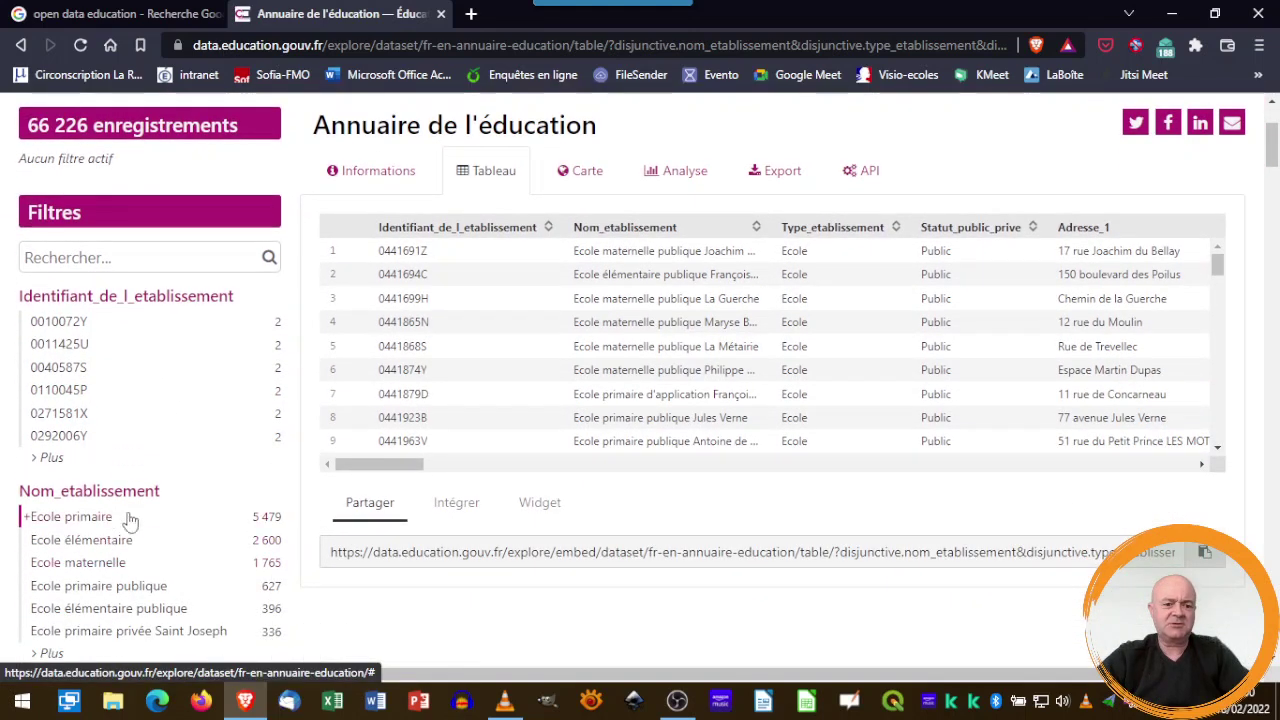
scroll(180, 510, "down", 1)
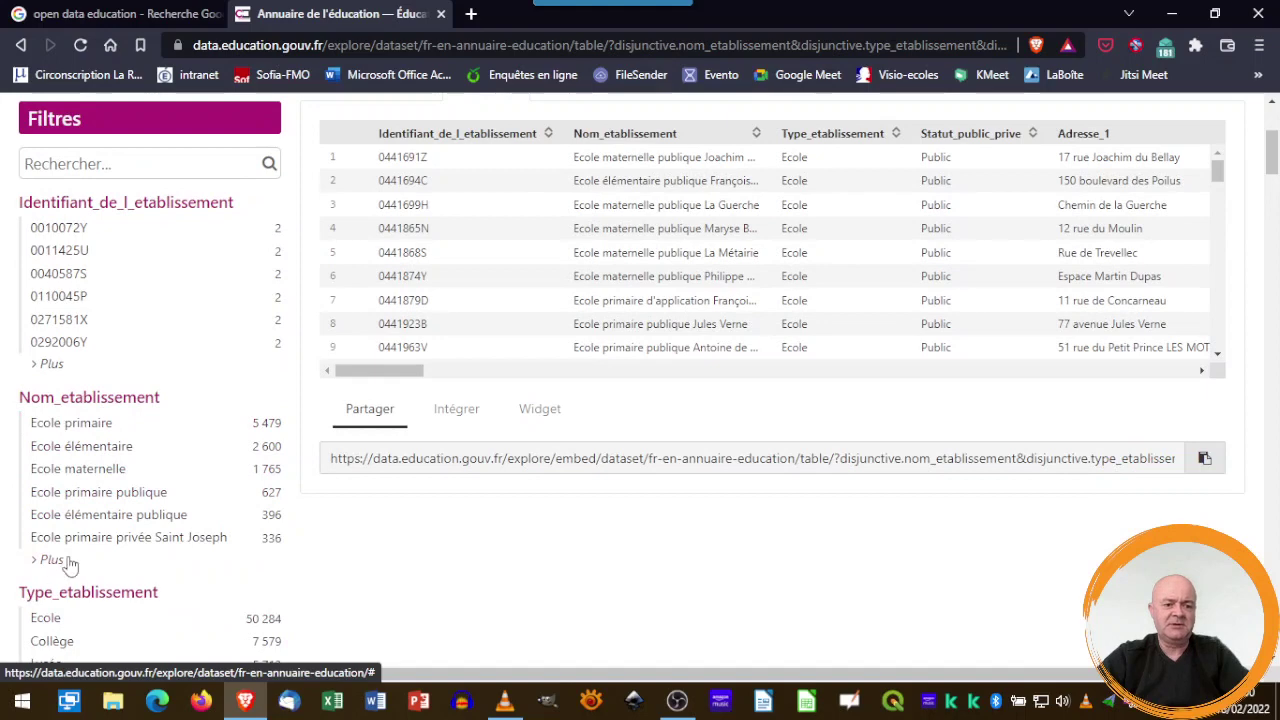
scroll(90, 560, "down", 1)
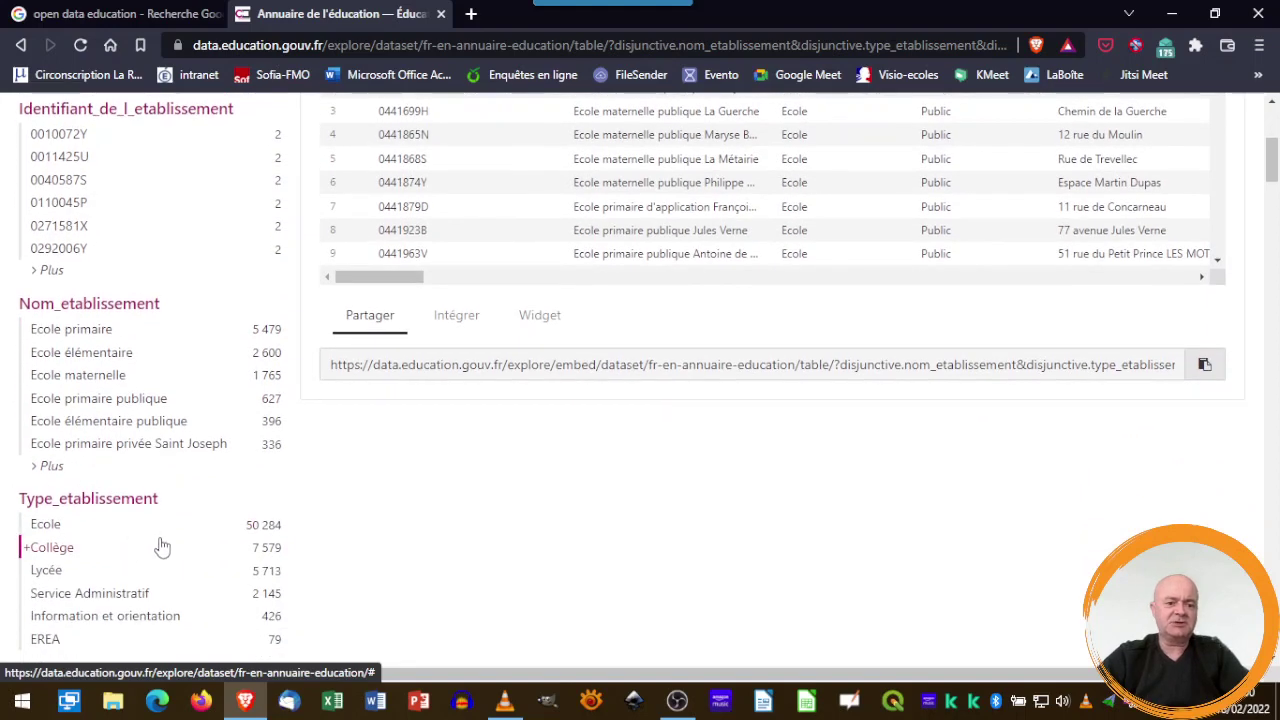
scroll(140, 550, "down", 1)
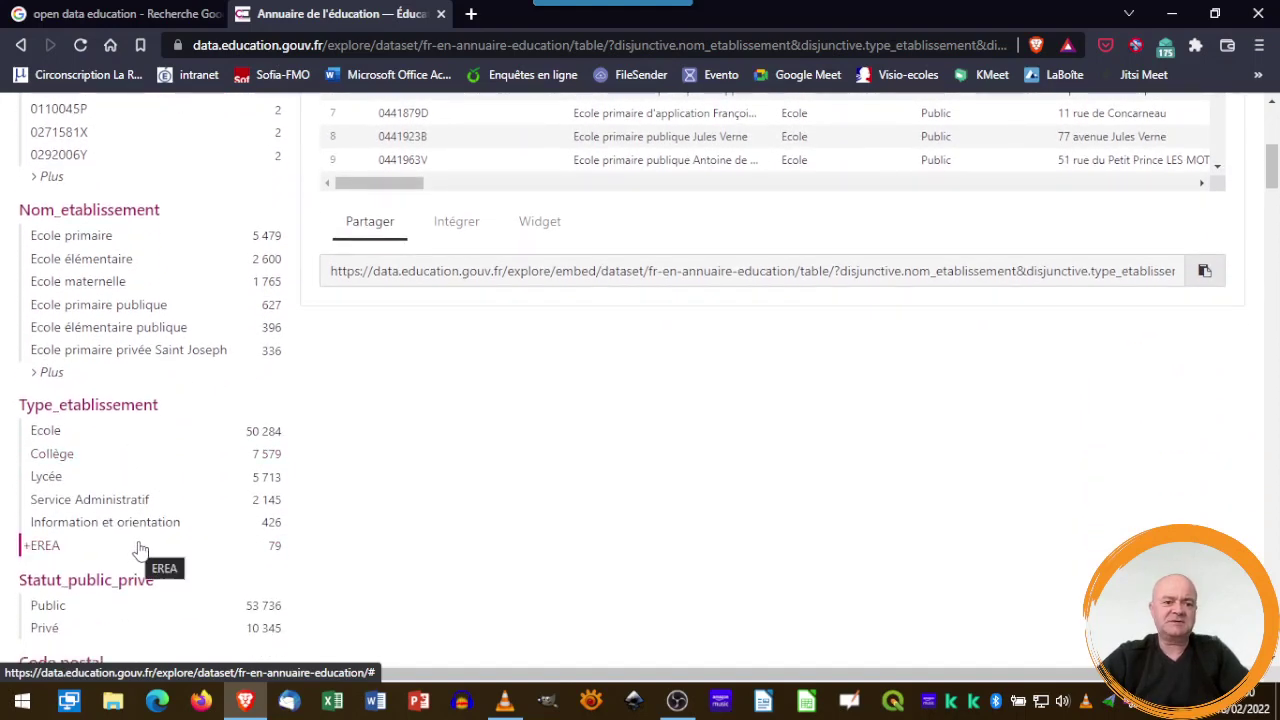
scroll(208, 392, "down", 2)
scroll(206, 391, "down", 3)
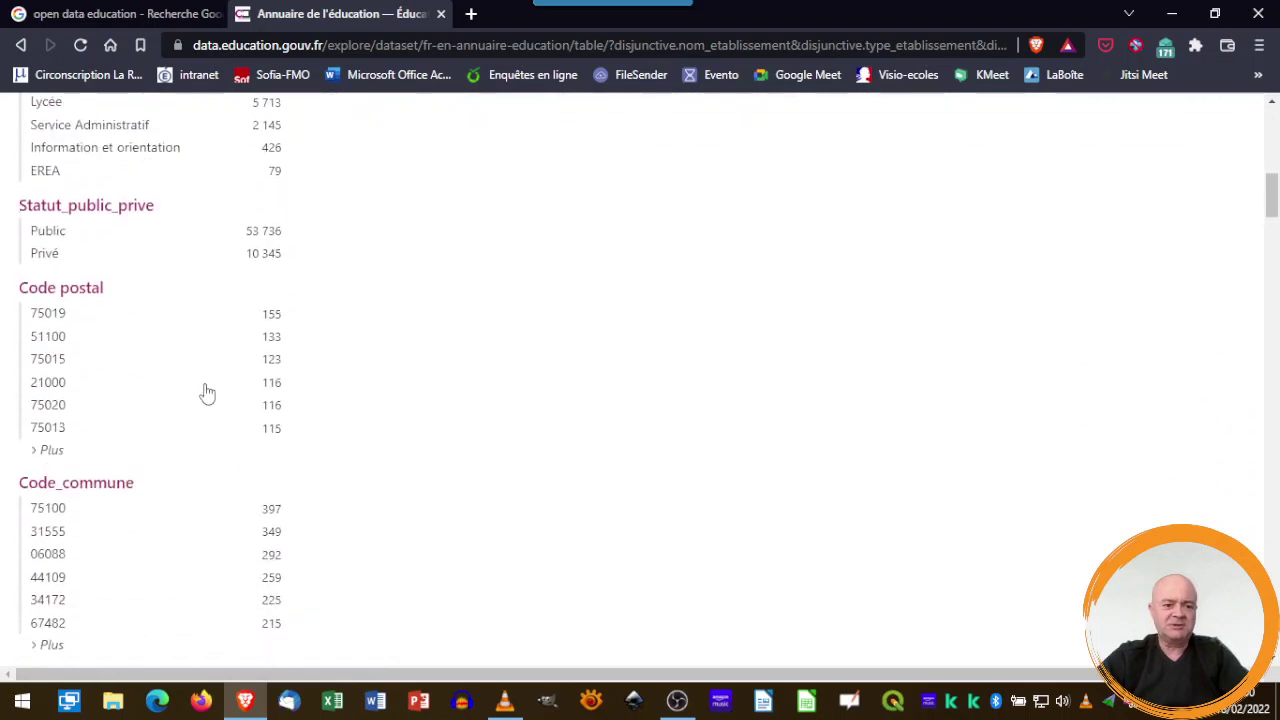
scroll(205, 393, "down", 5)
scroll(203, 395, "down", 2)
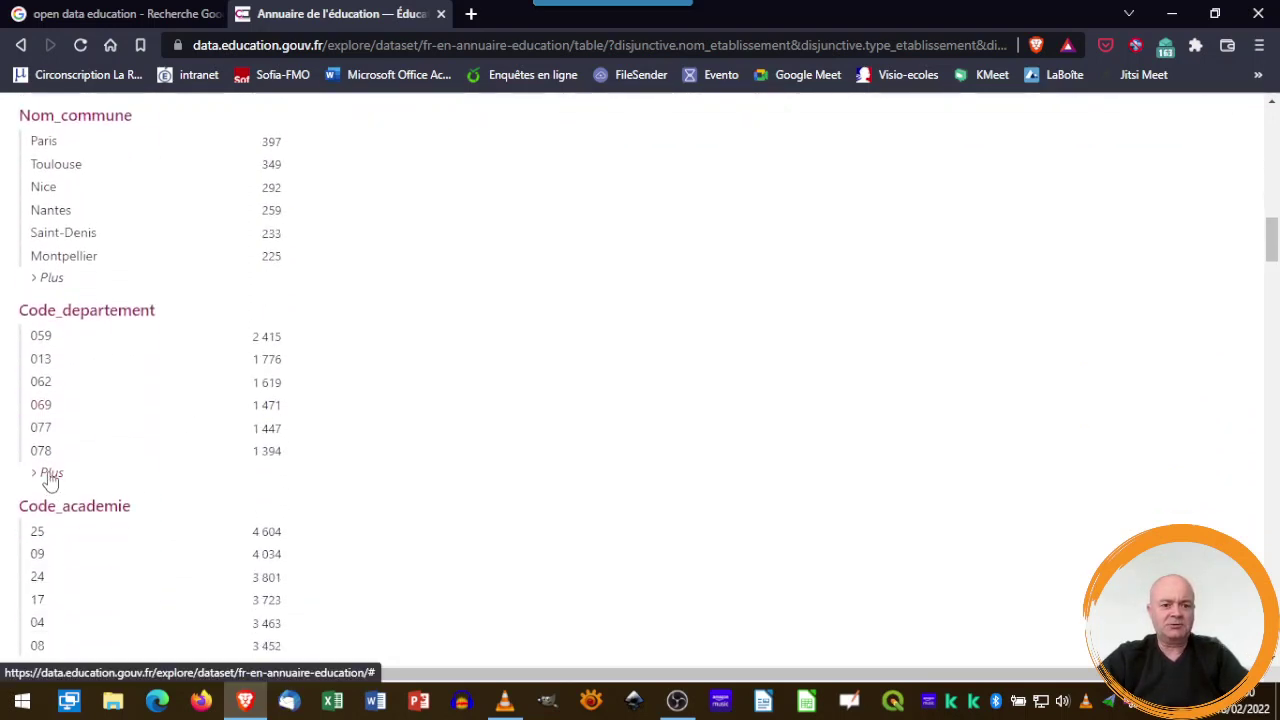
left_click(50, 478)
scroll(114, 486, "down", 2)
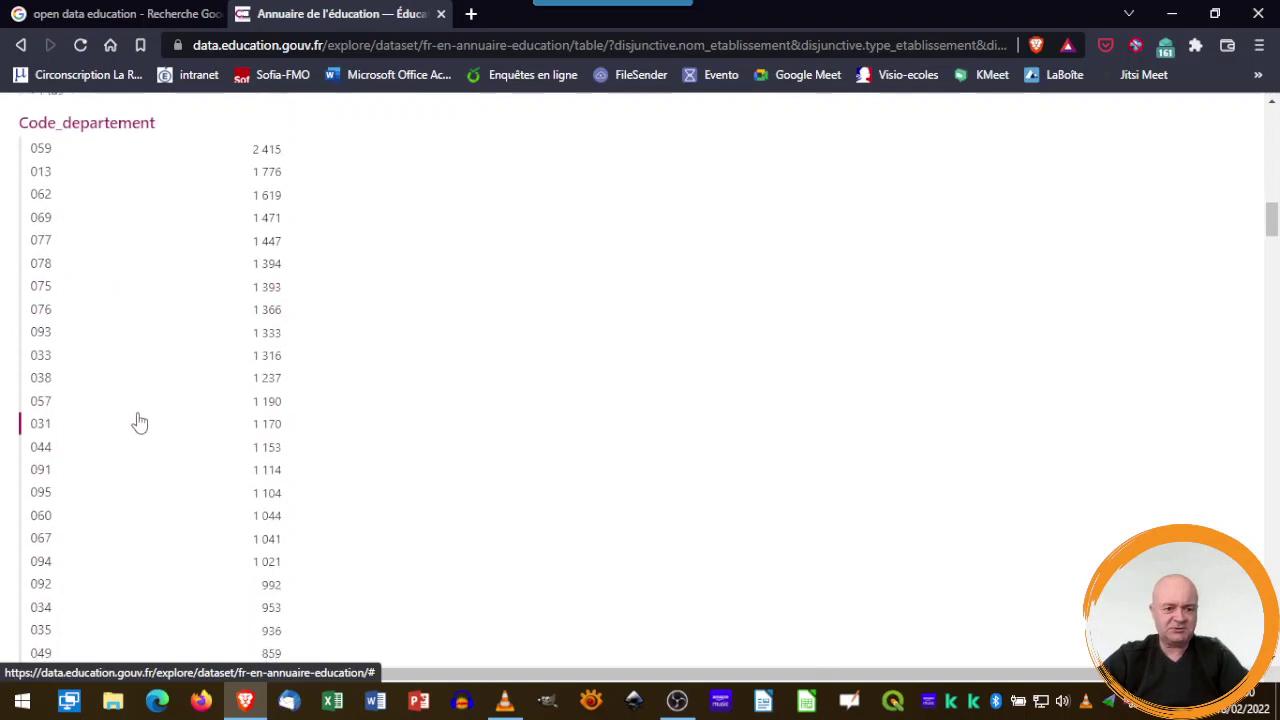
scroll(140, 423, "down", 1)
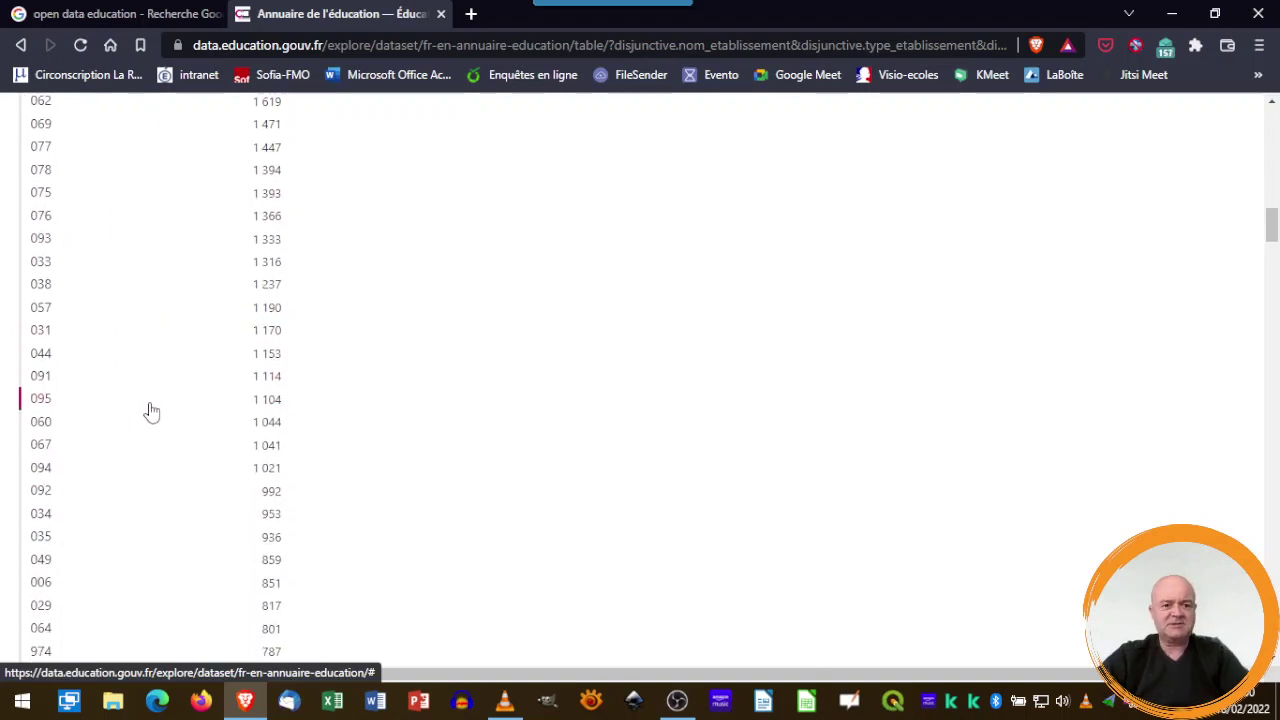
scroll(155, 406, "down", 2)
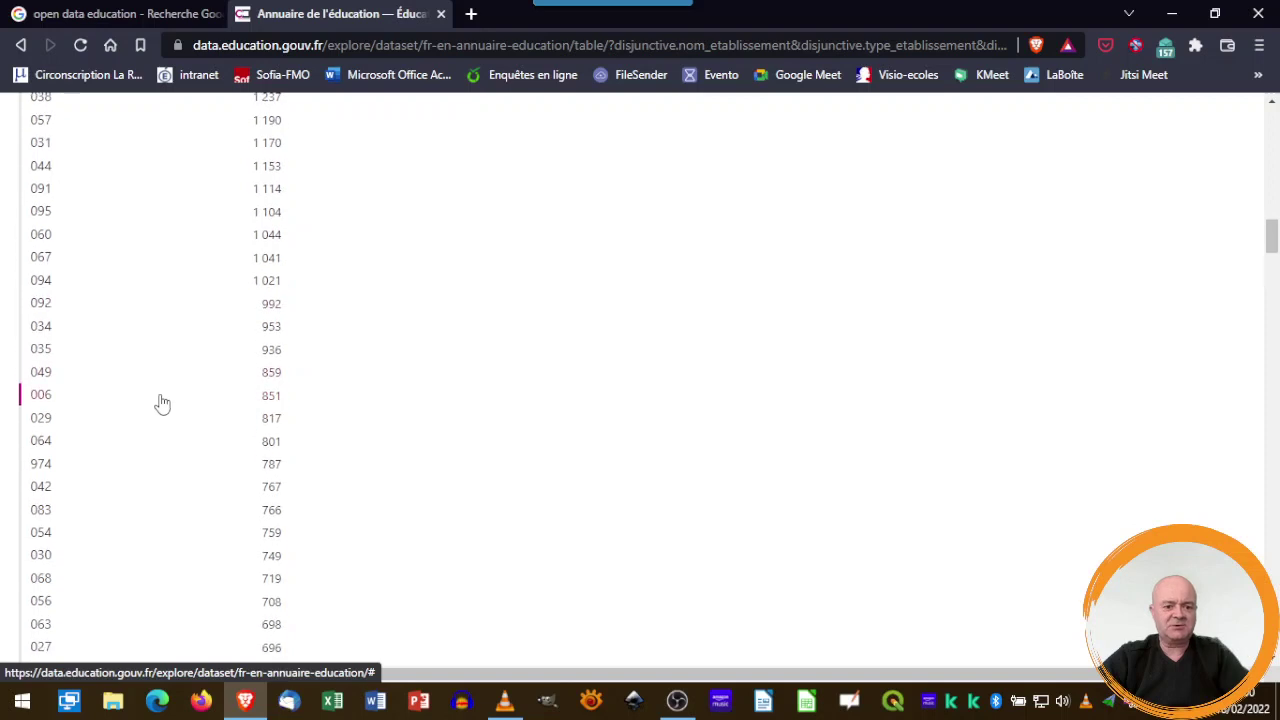
scroll(162, 403, "down", 1)
scroll(165, 403, "down", 1)
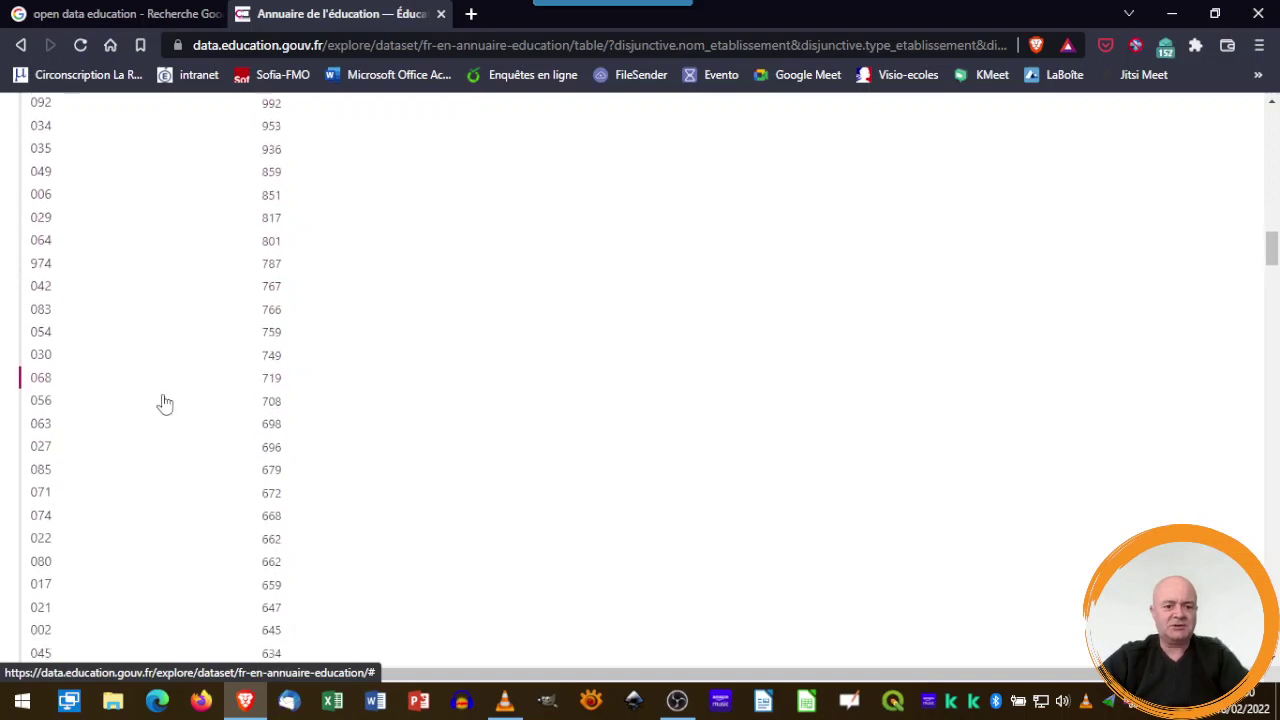
scroll(165, 403, "down", 1)
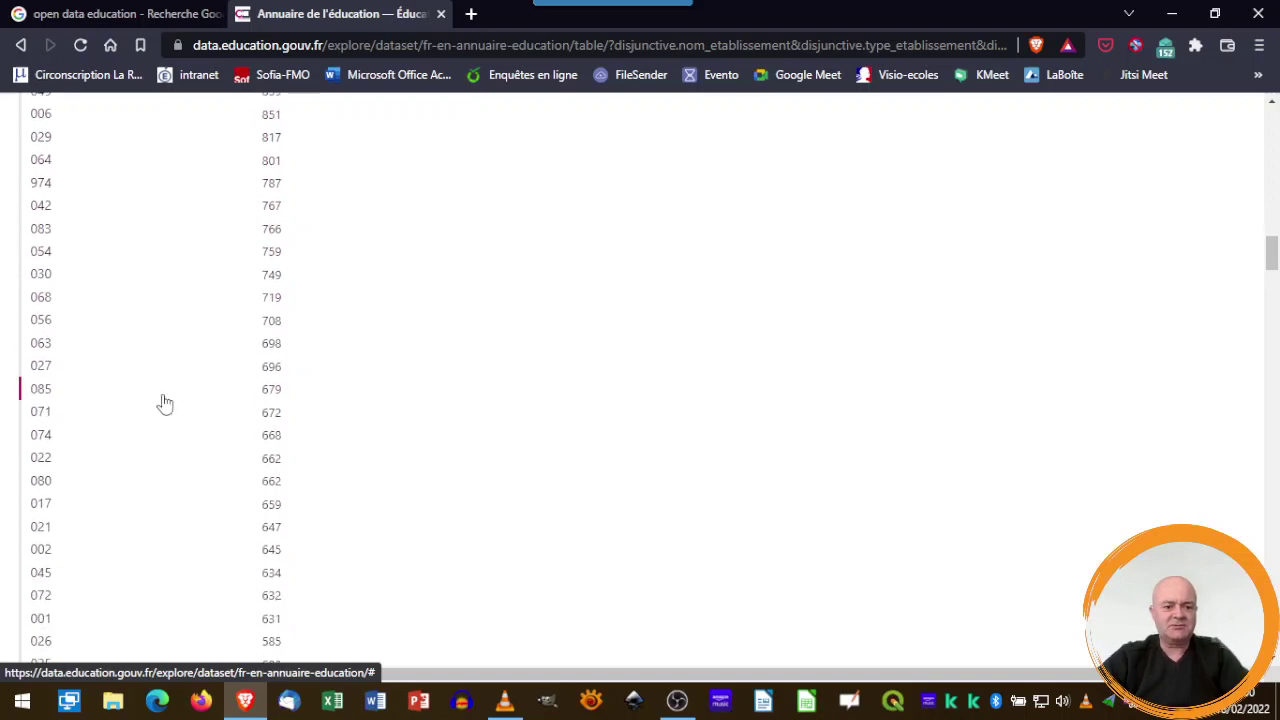
Step: Restrict the records to department 017 and establishment type Ecole
left_click(72, 512)
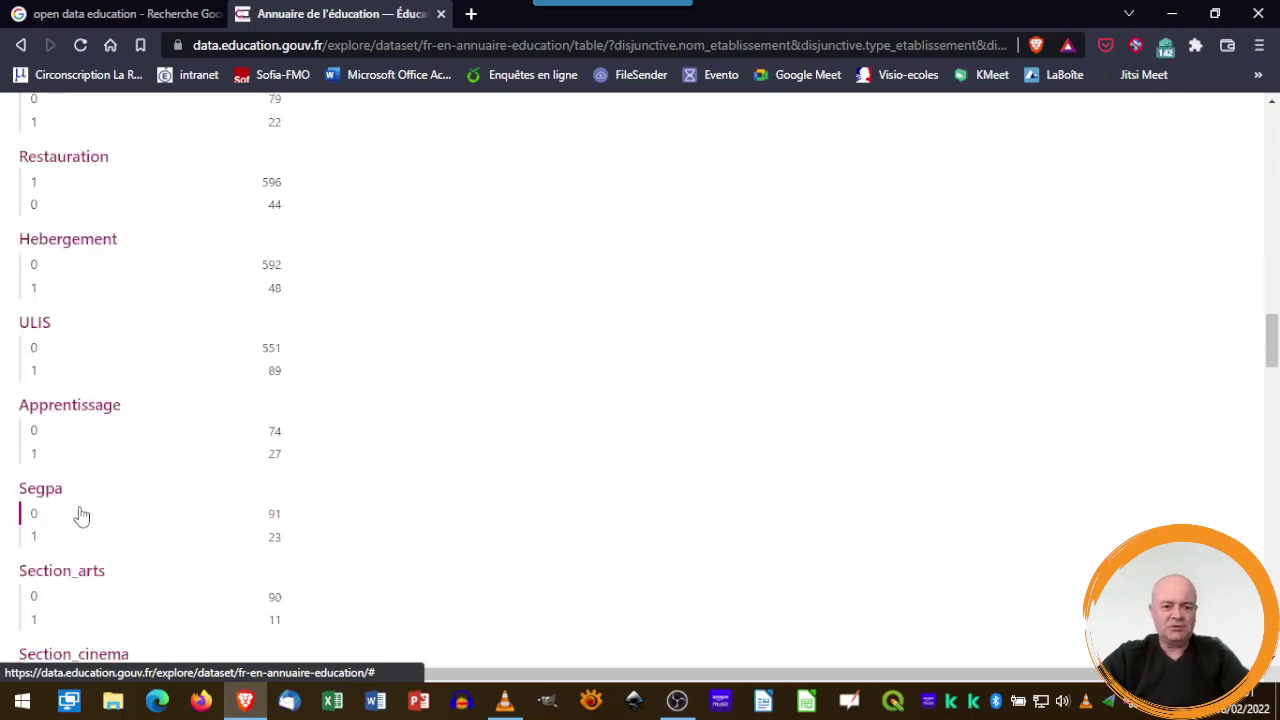
scroll(350, 370, "up", 5)
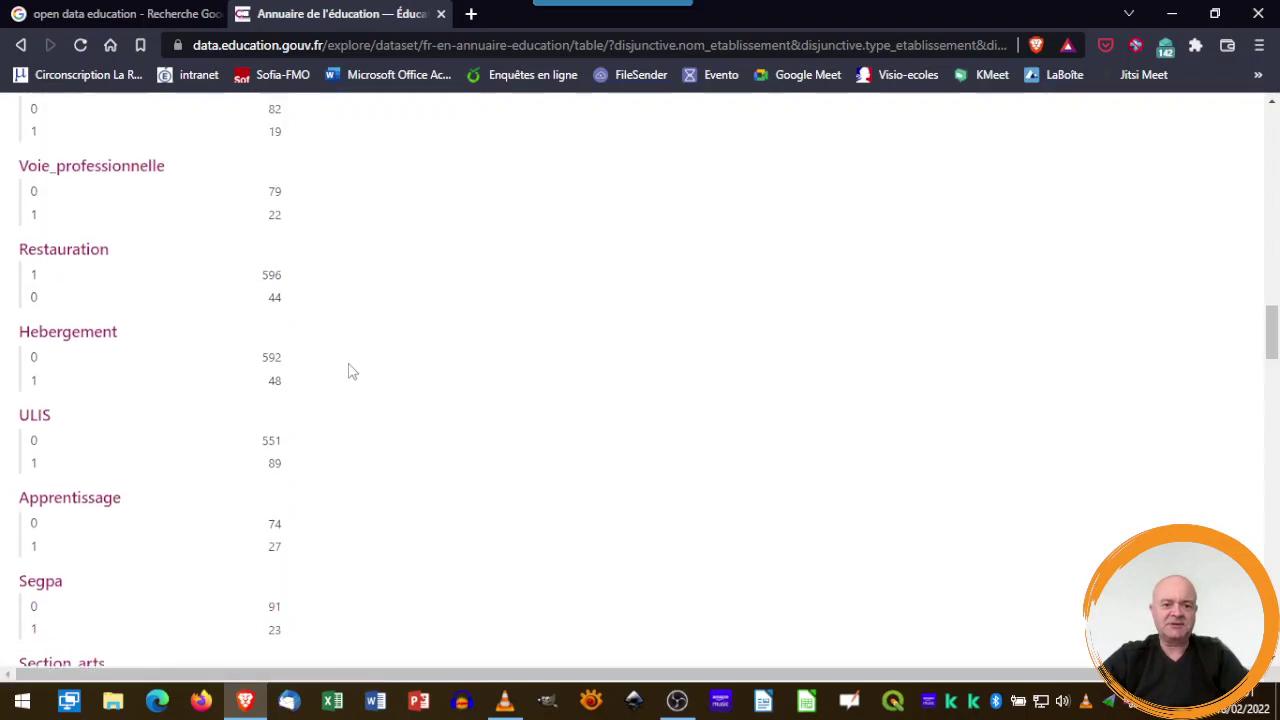
scroll(350, 372, "up", 5)
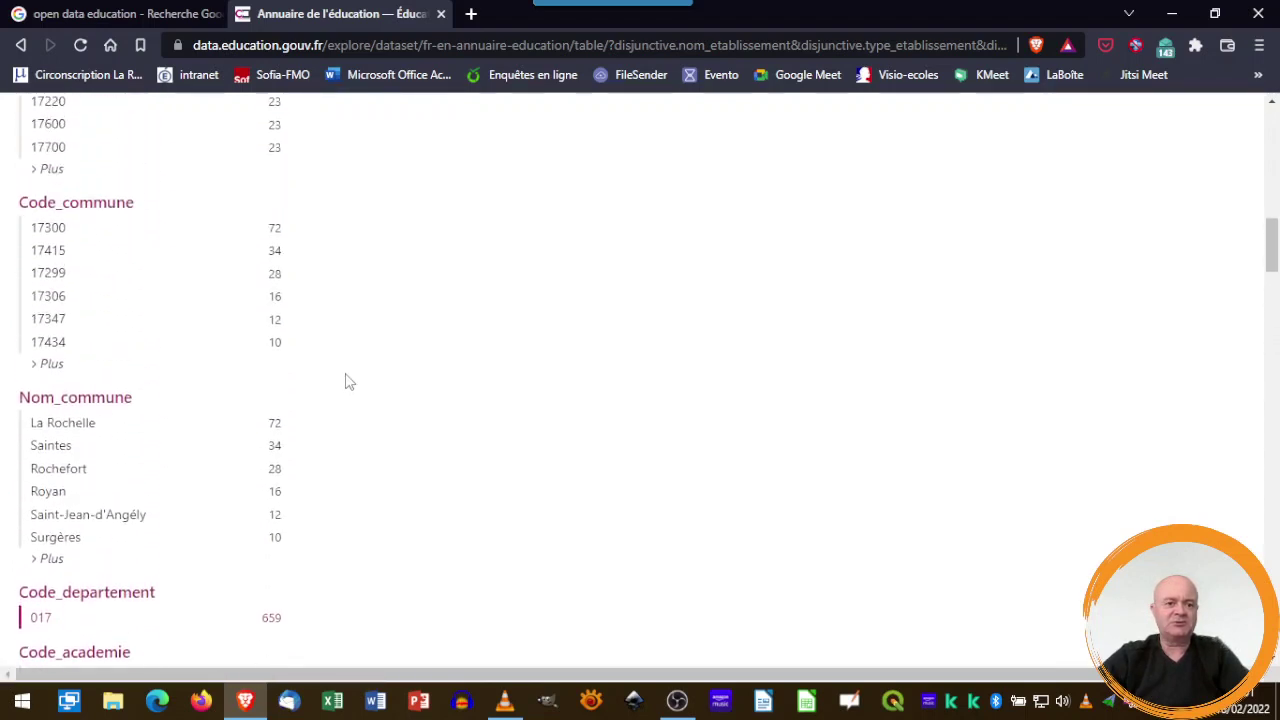
scroll(348, 381, "up", 4)
scroll(348, 381, "up", 1)
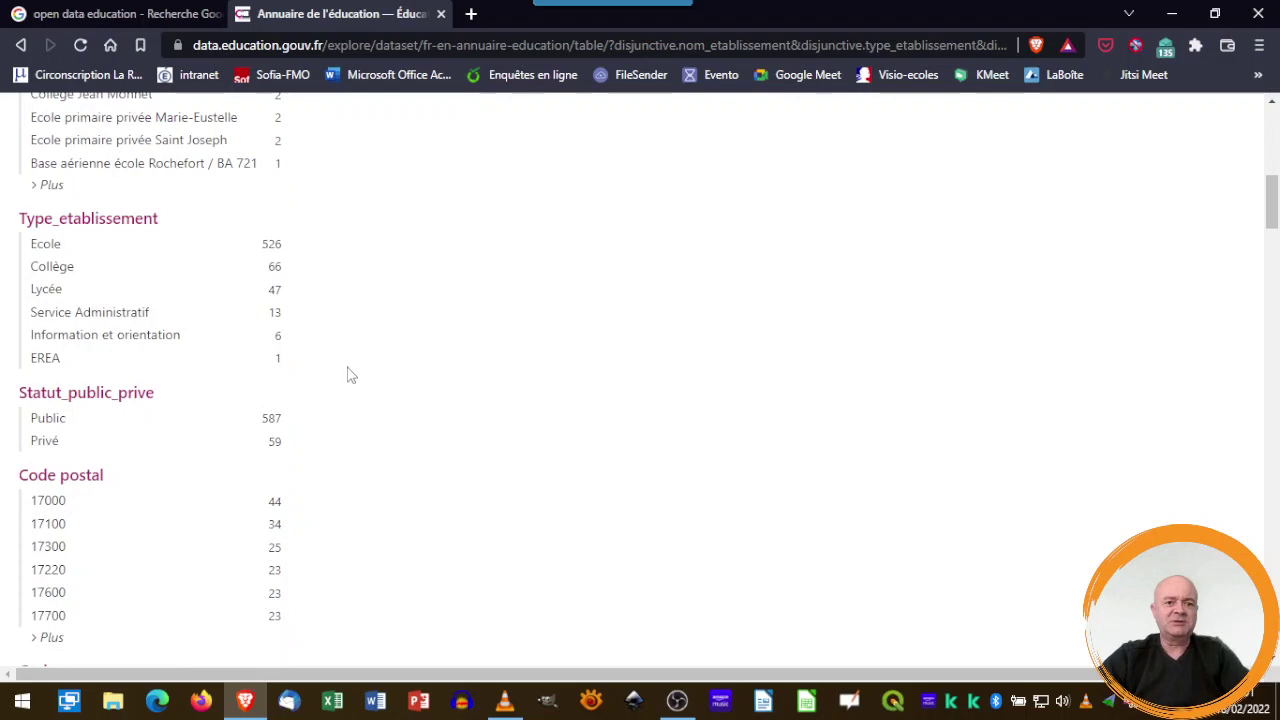
scroll(189, 314, "up", 1)
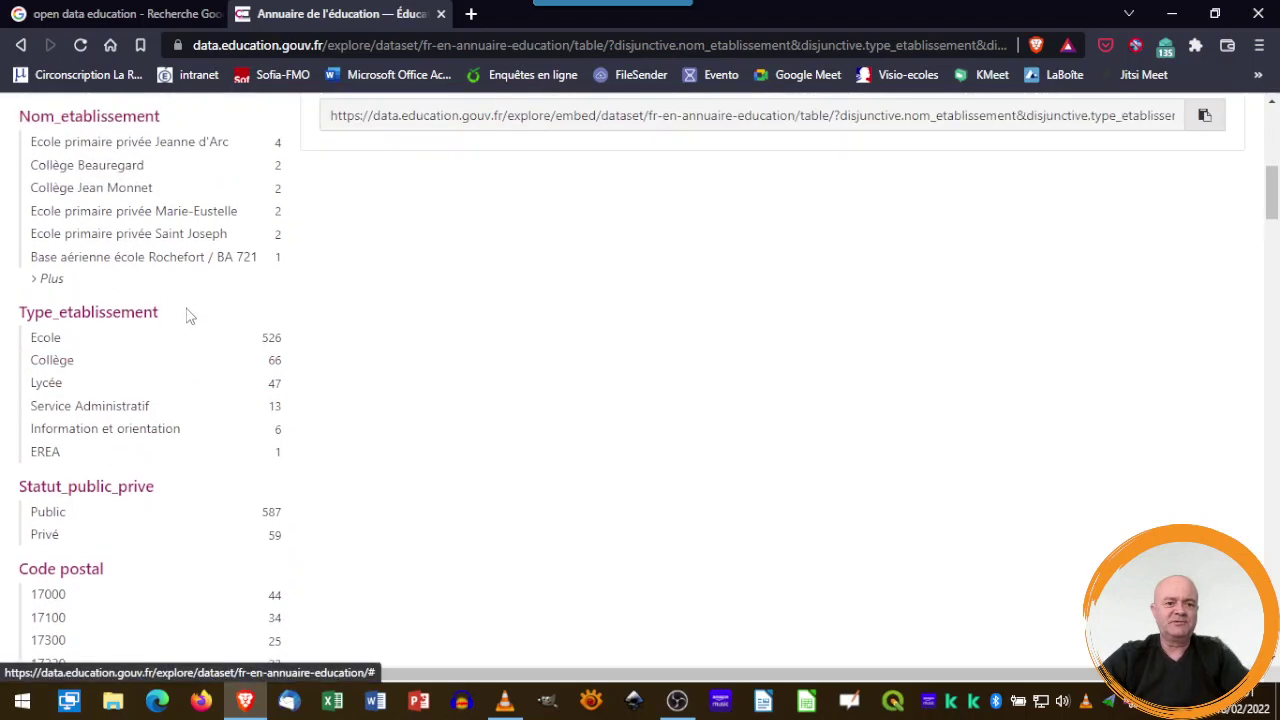
left_click(55, 342)
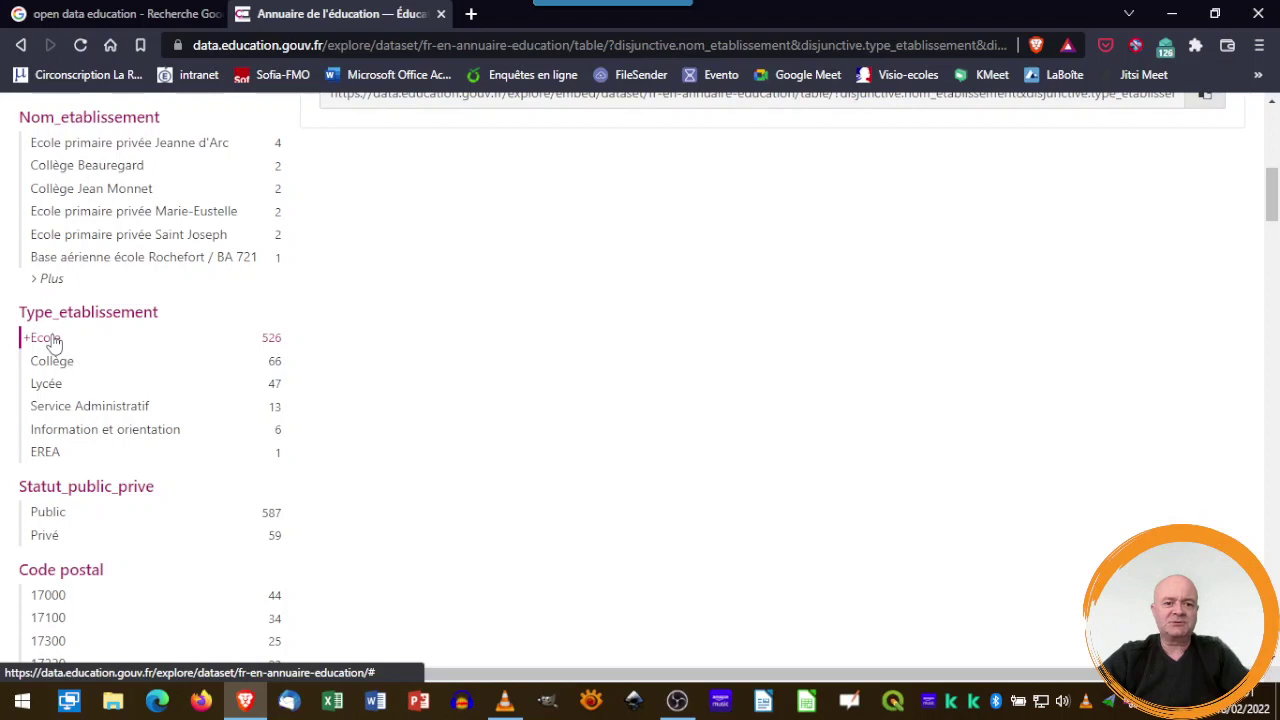
left_click(55, 342)
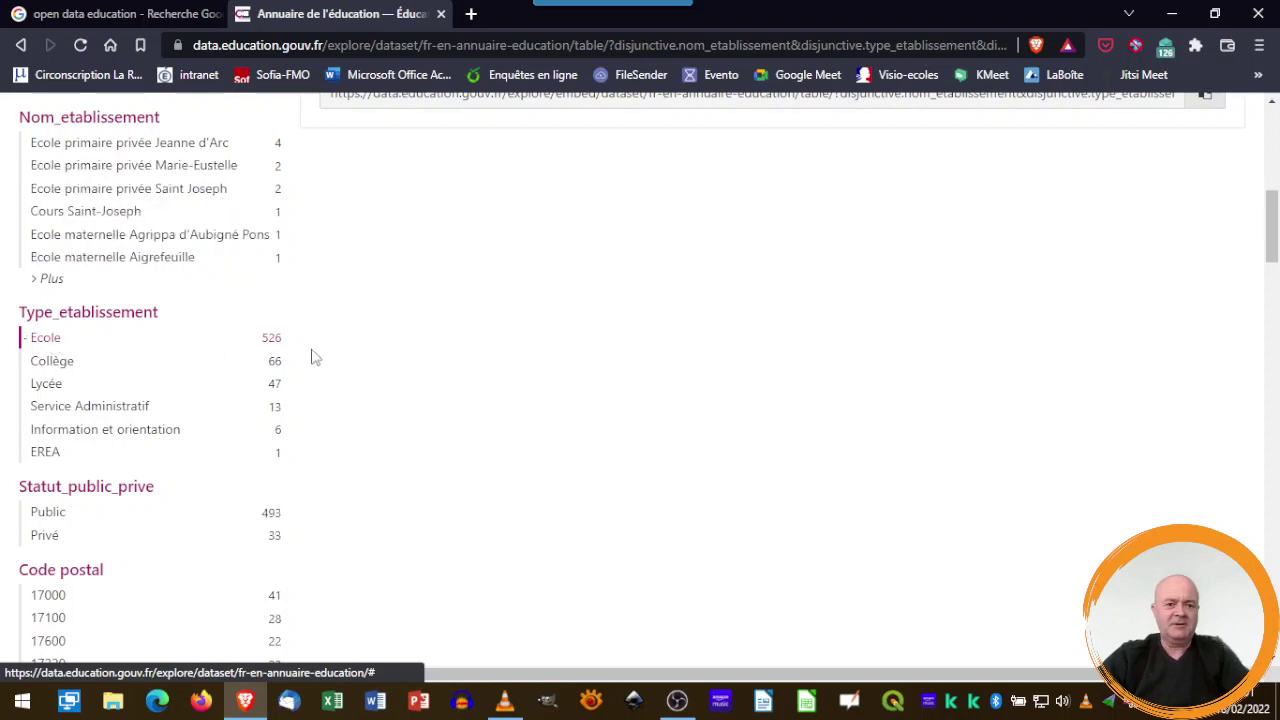
Step: Expand the full nom_circonscription list in the Filtres panel
scroll(352, 363, "up", 2)
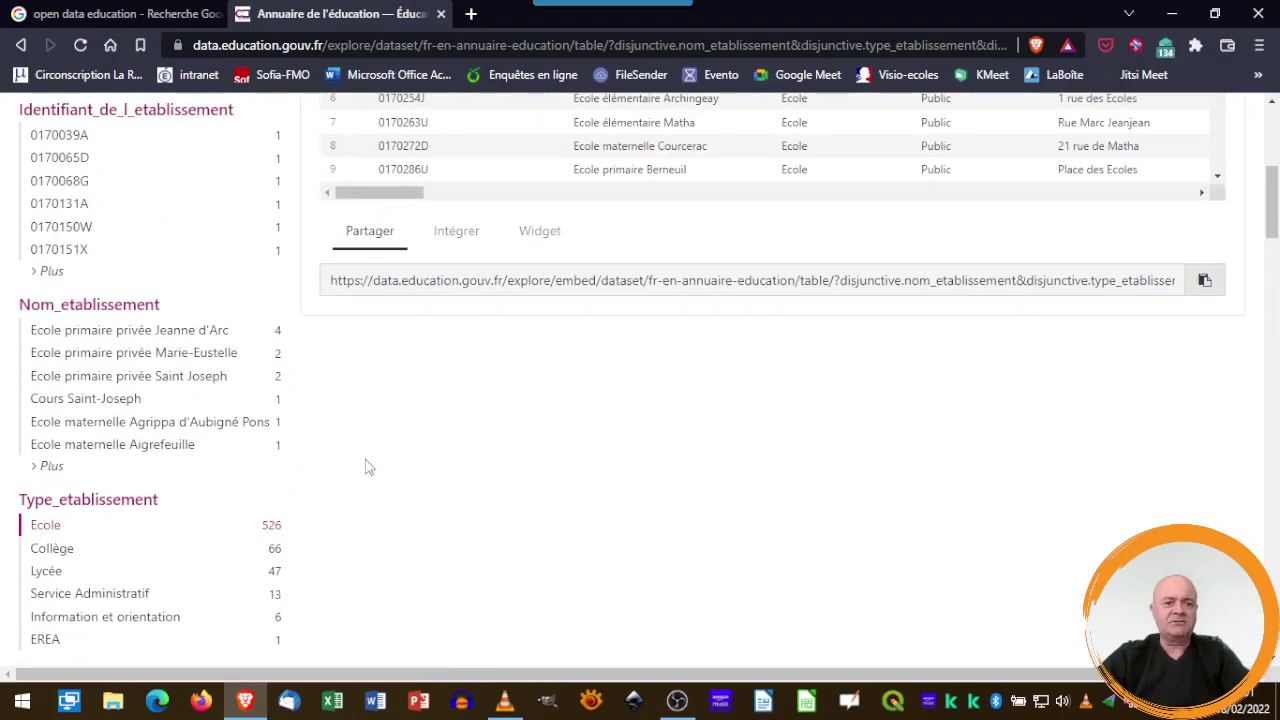
scroll(383, 451, "up", 2)
scroll(370, 545, "down", 1)
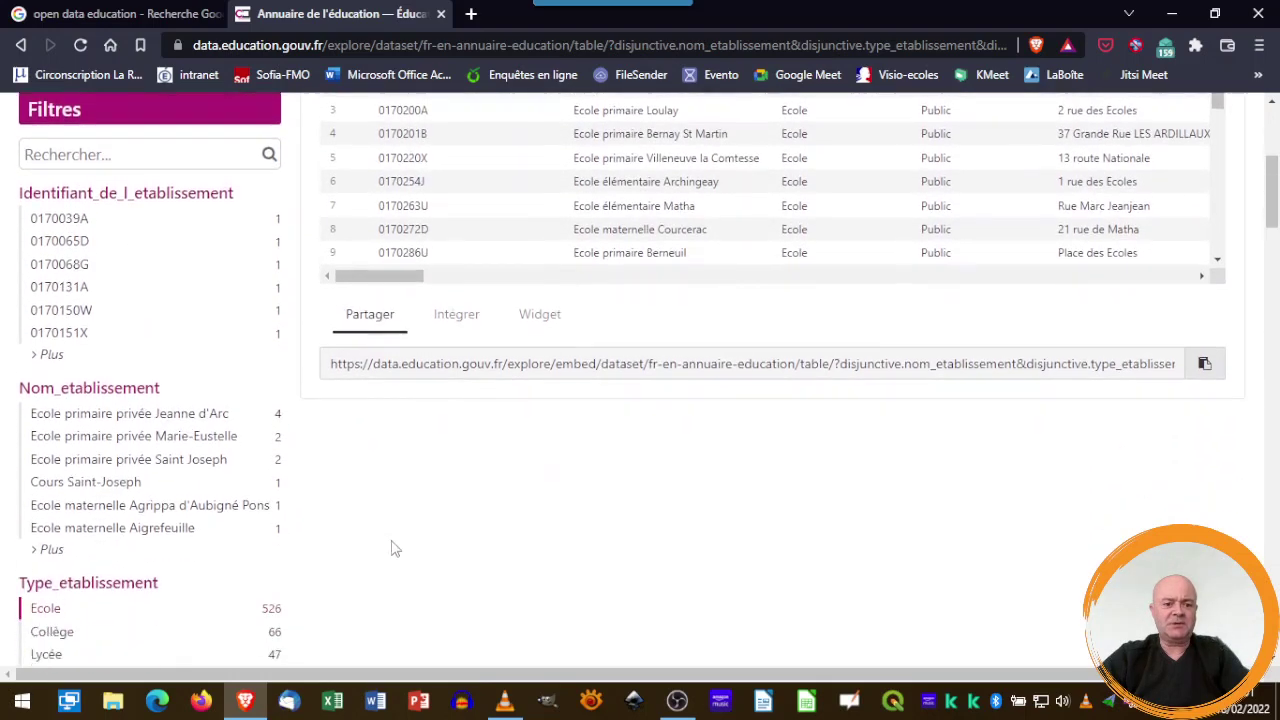
scroll(395, 548, "down", 1)
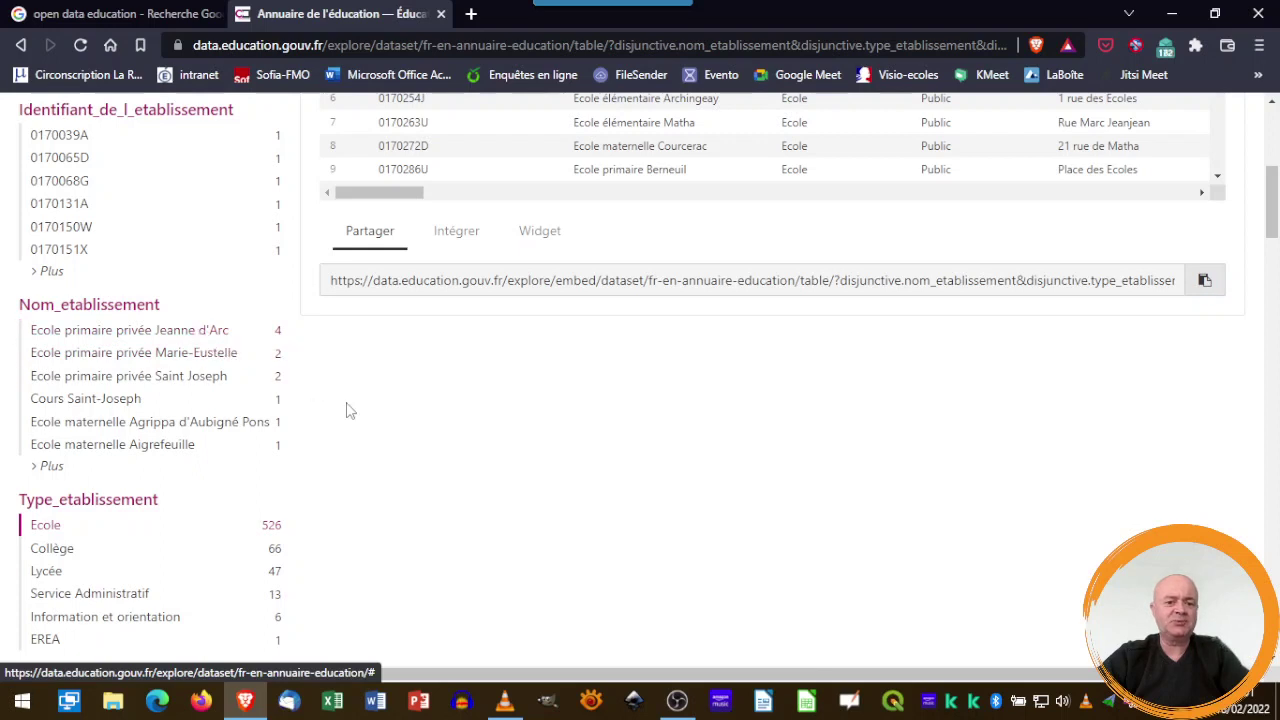
scroll(349, 409, "down", 2)
scroll(352, 410, "down", 2)
scroll(362, 412, "down", 4)
scroll(370, 413, "down", 4)
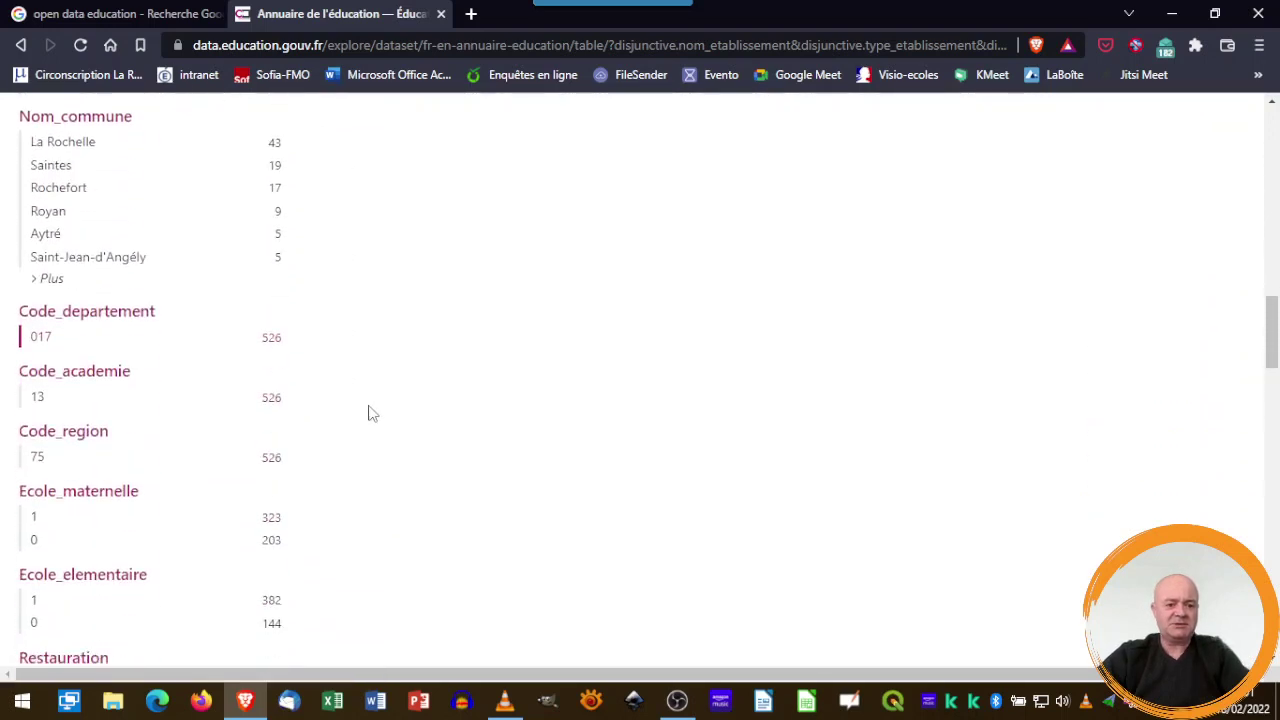
scroll(371, 413, "down", 4)
scroll(371, 414, "down", 2)
scroll(375, 412, "down", 2)
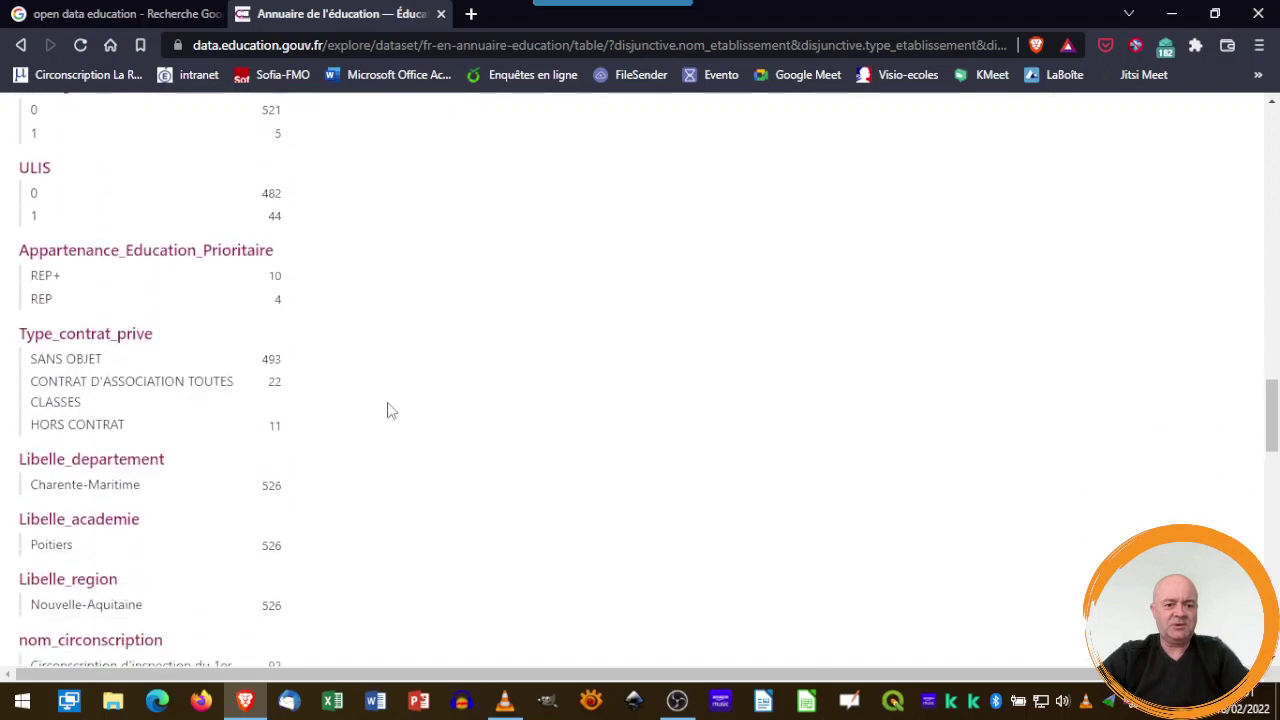
scroll(391, 411, "down", 1)
scroll(391, 411, "down", 3)
scroll(391, 411, "down", 2)
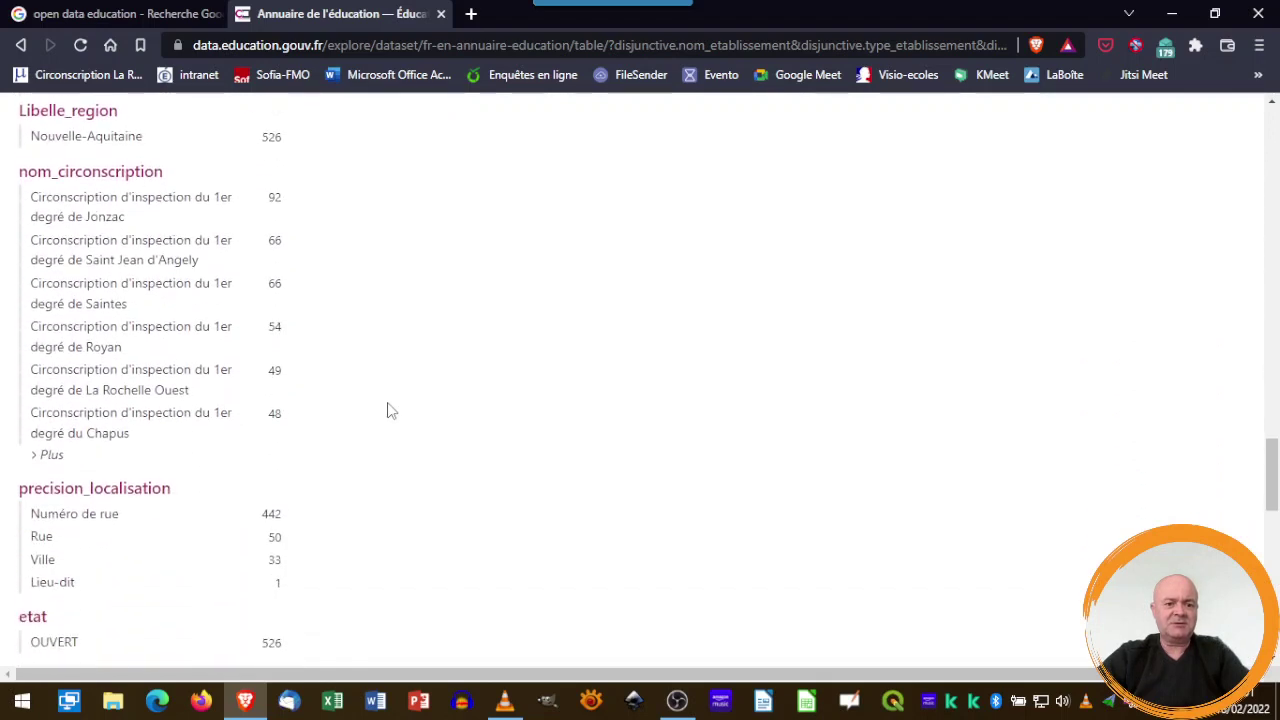
left_click(47, 457)
Step: Filter to Circonscription d'inspection du 1er degré de La Rochelle Sud, leaving 41 records
scroll(357, 478, "down", 1)
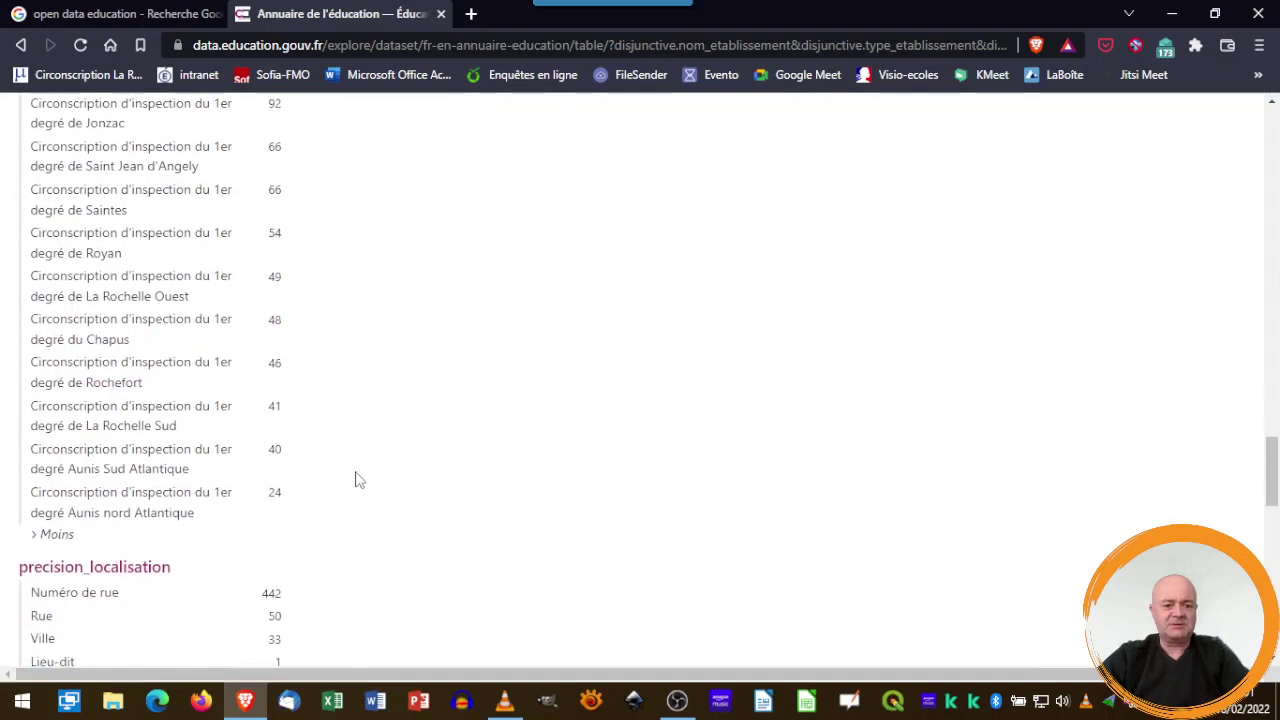
left_click(145, 415)
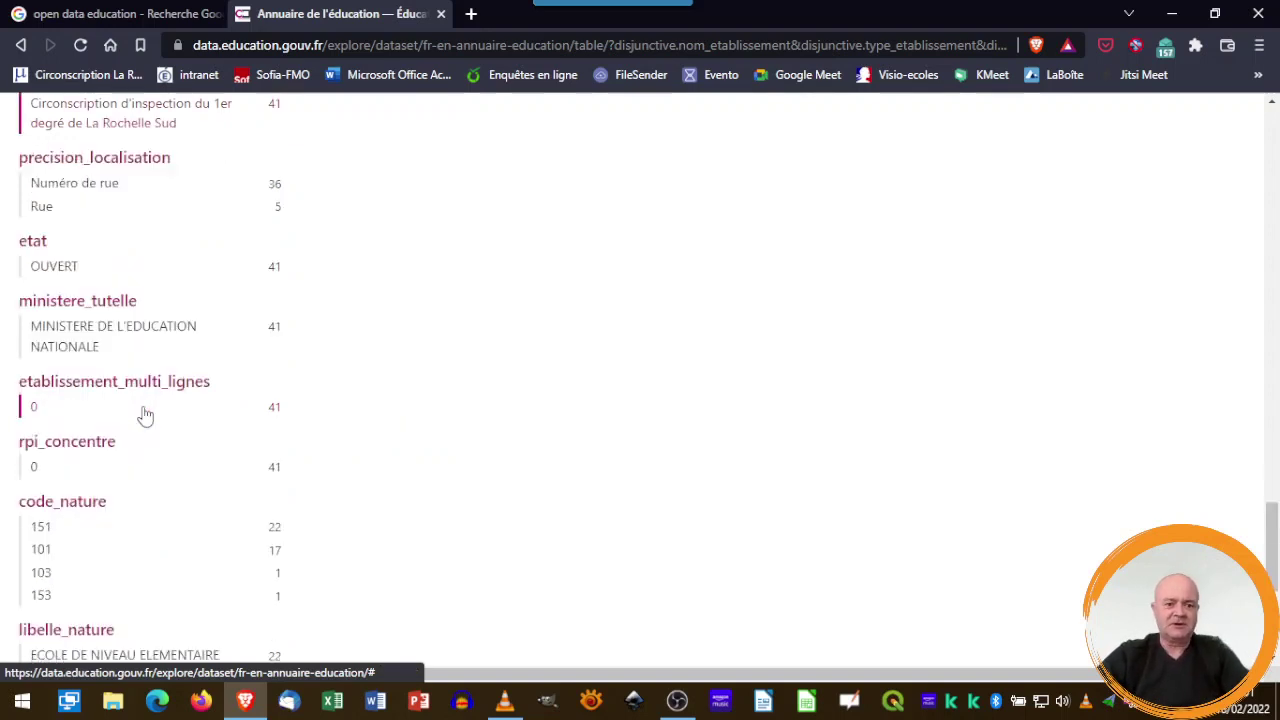
scroll(384, 428, "up", 3)
scroll(383, 440, "up", 5)
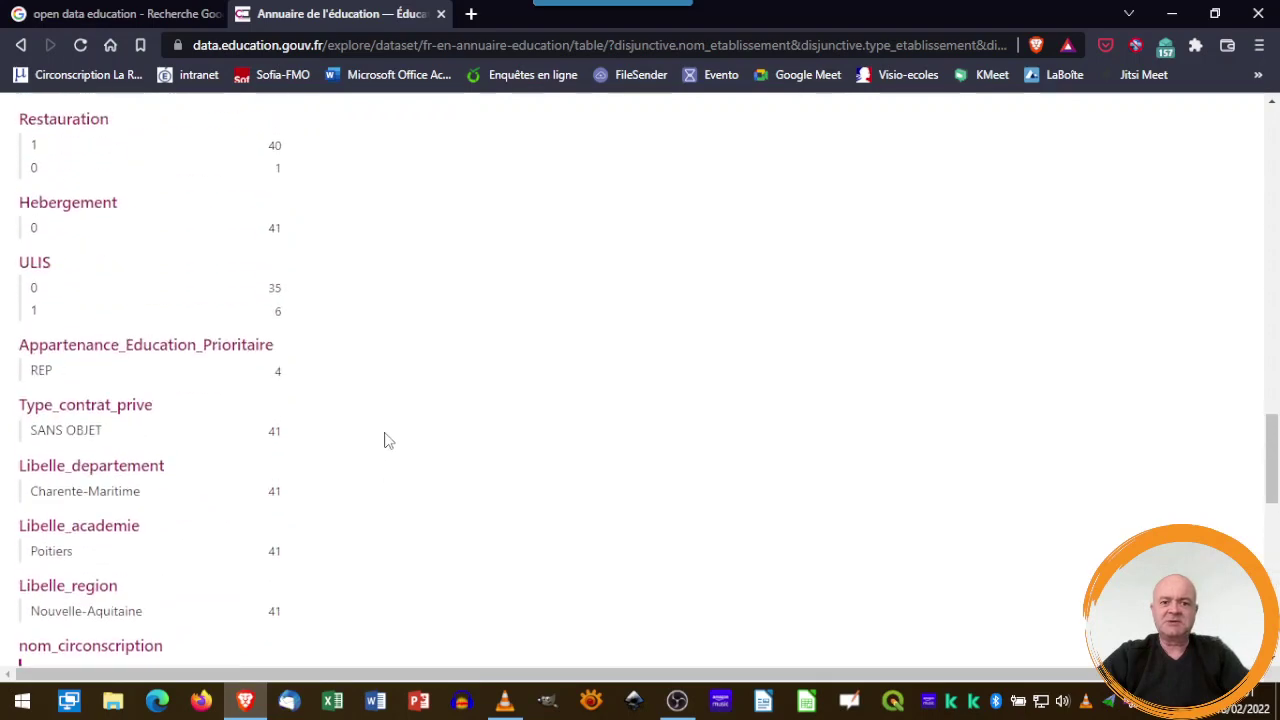
scroll(377, 460, "up", 5)
scroll(369, 480, "up", 5)
scroll(370, 502, "up", 5)
scroll(369, 502, "up", 1)
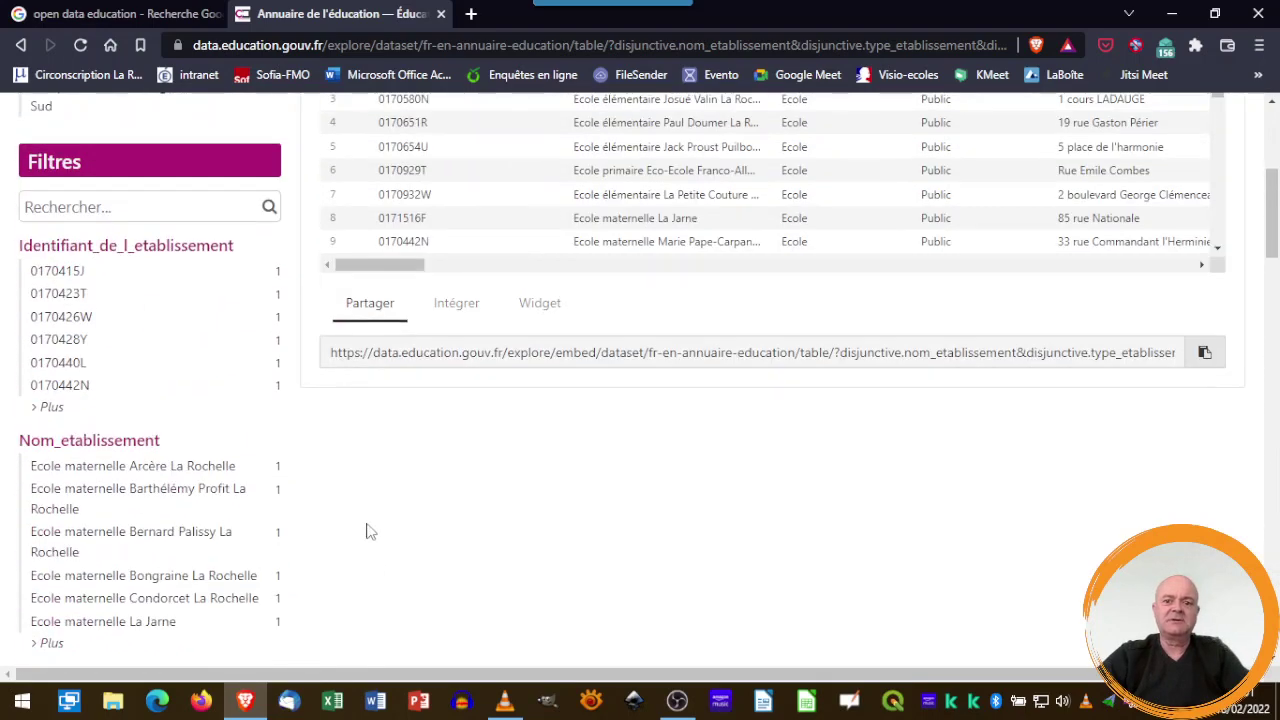
scroll(366, 529, "up", 2)
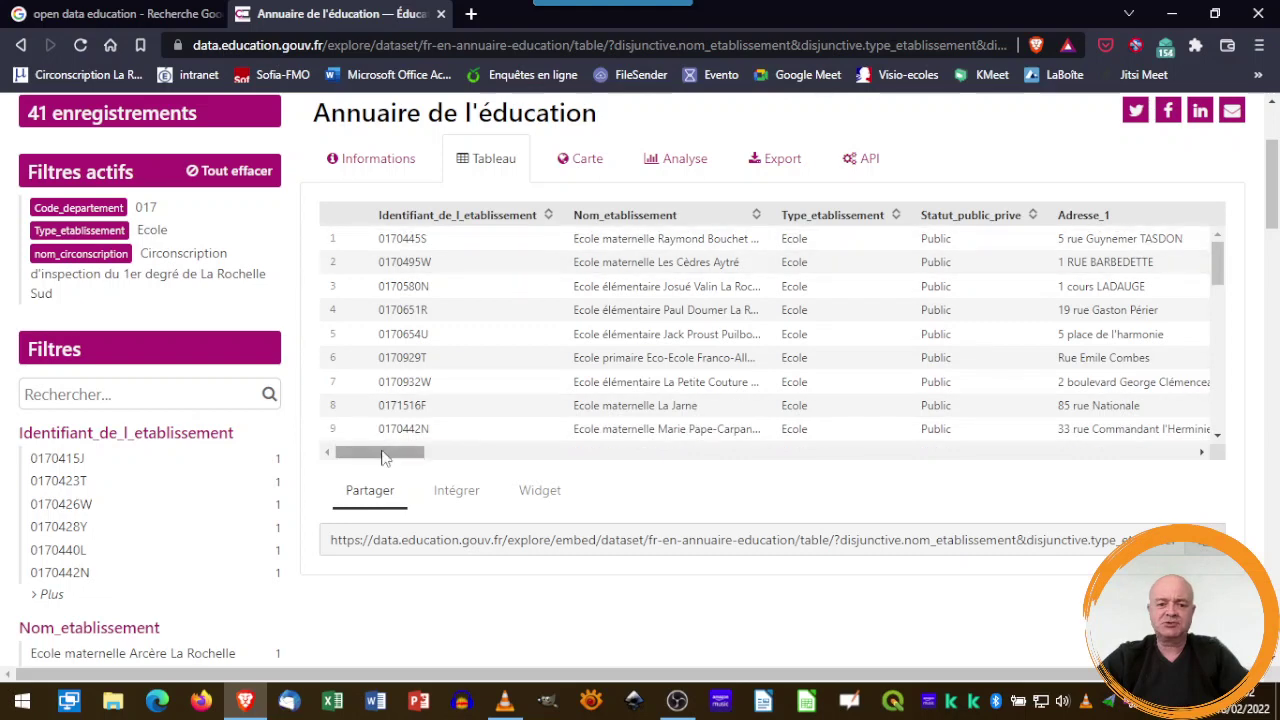
Step: Review the table's columns, then map the 41 schools around La Rochelle, Aytré and Périgny
left_click_drag(406, 454, 854, 450)
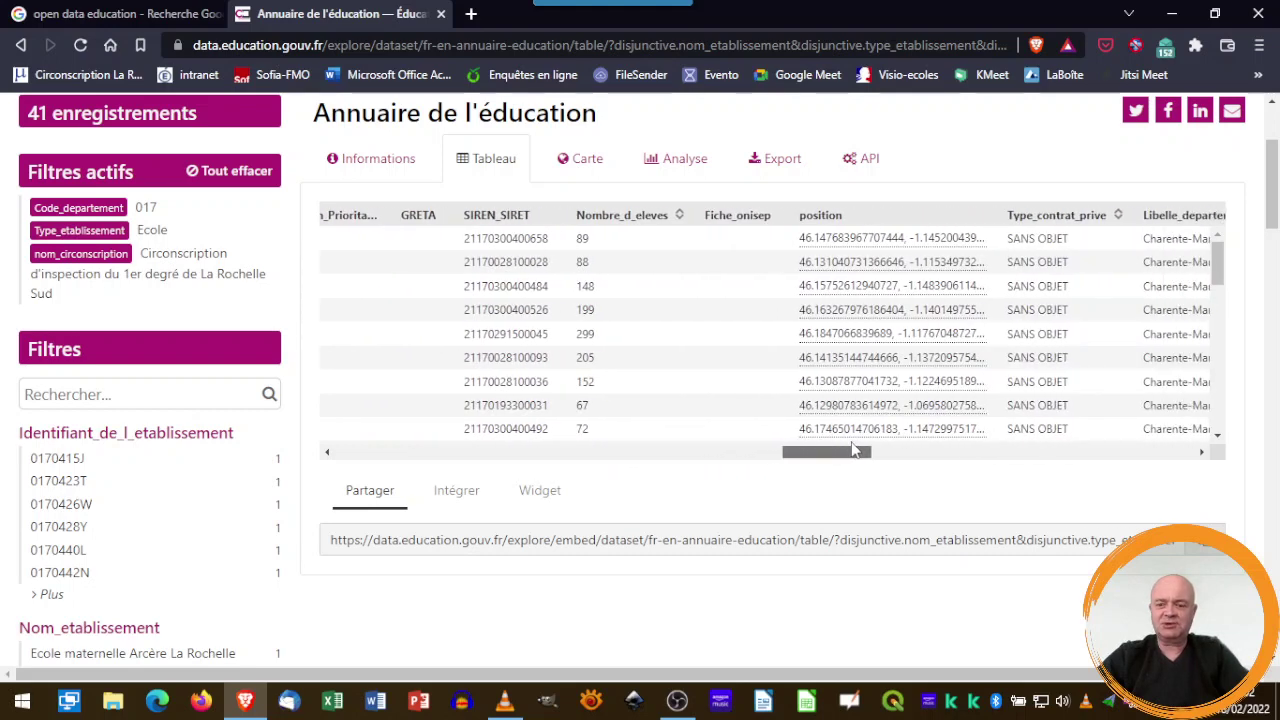
left_click_drag(854, 450, 893, 449)
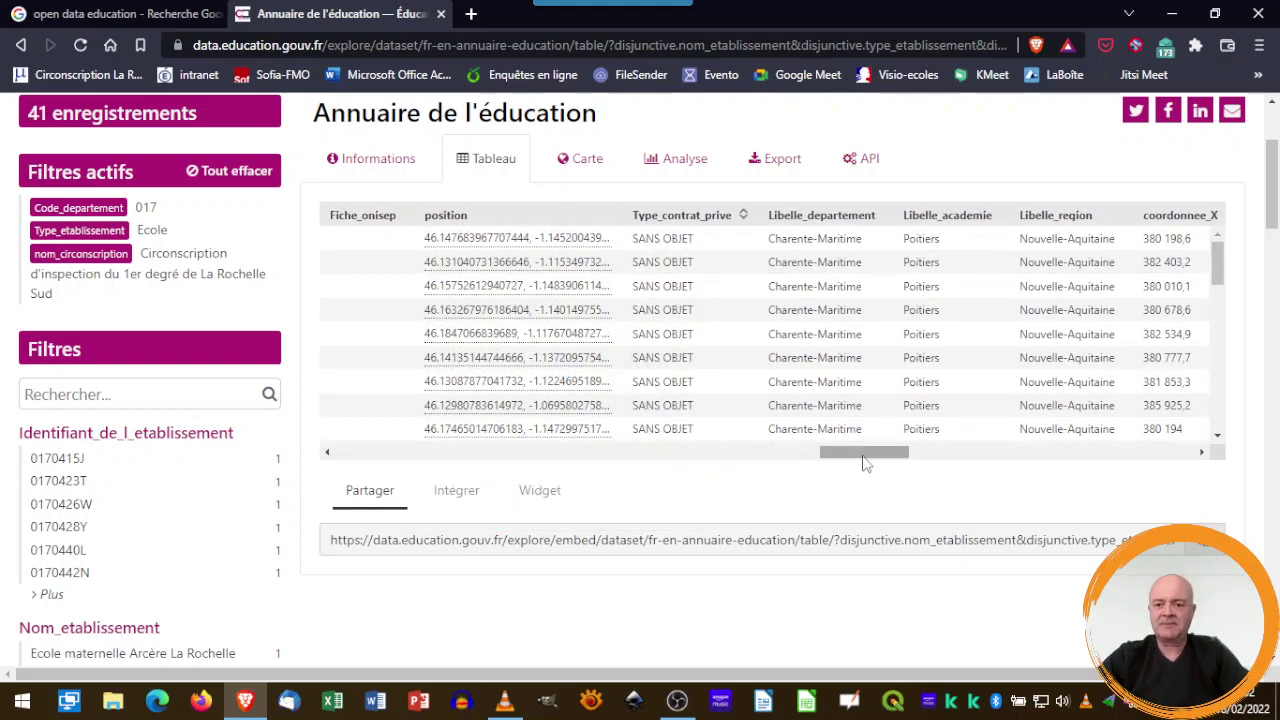
left_click_drag(863, 456, 926, 452)
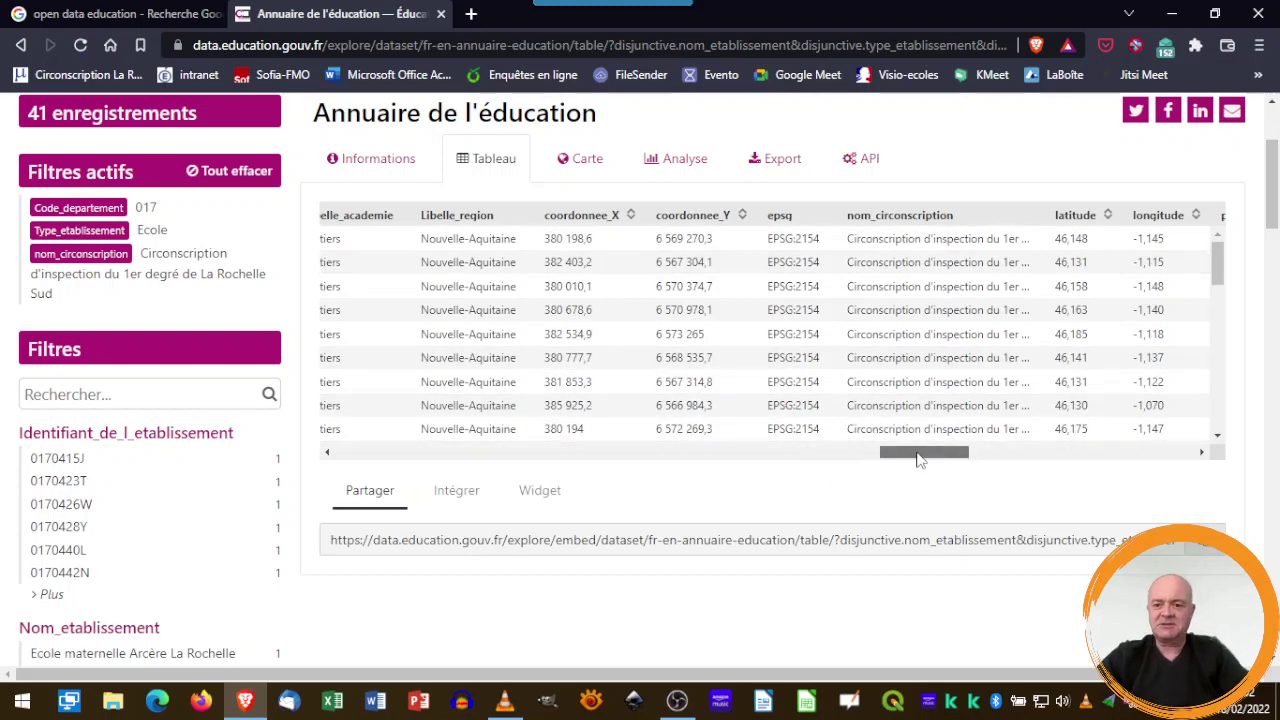
left_click_drag(920, 460, 960, 461)
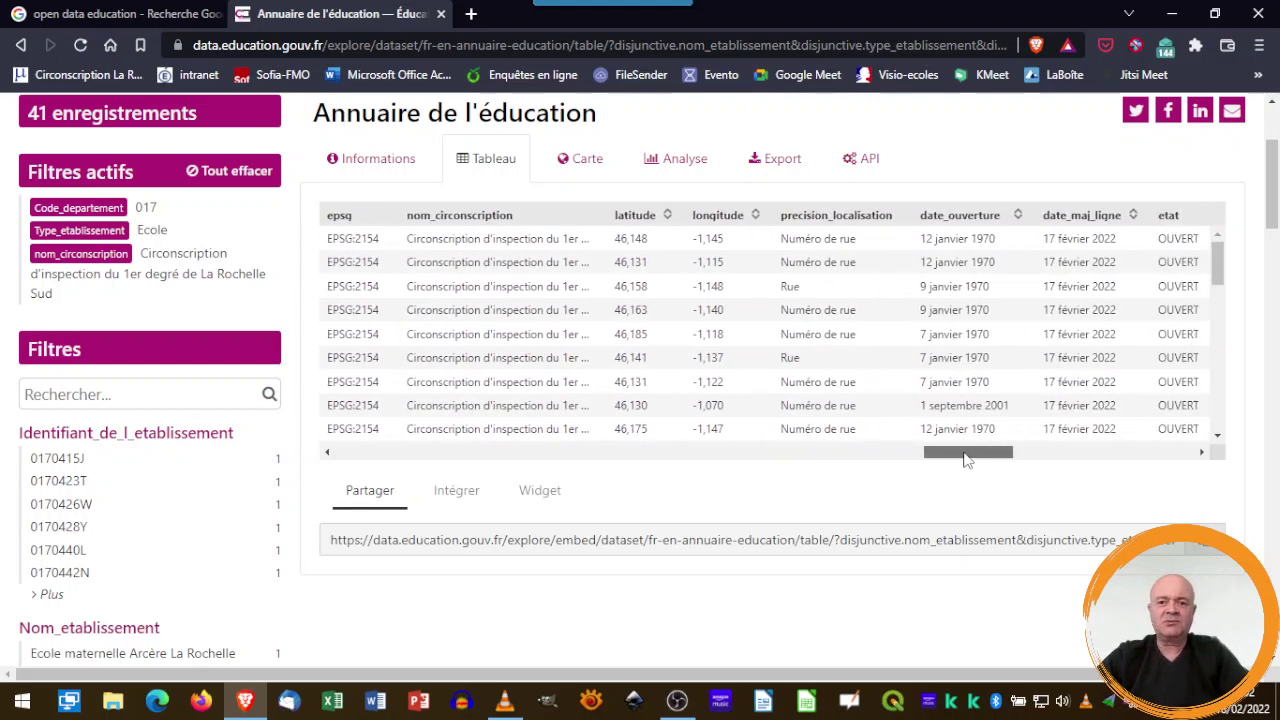
left_click_drag(966, 460, 975, 460)
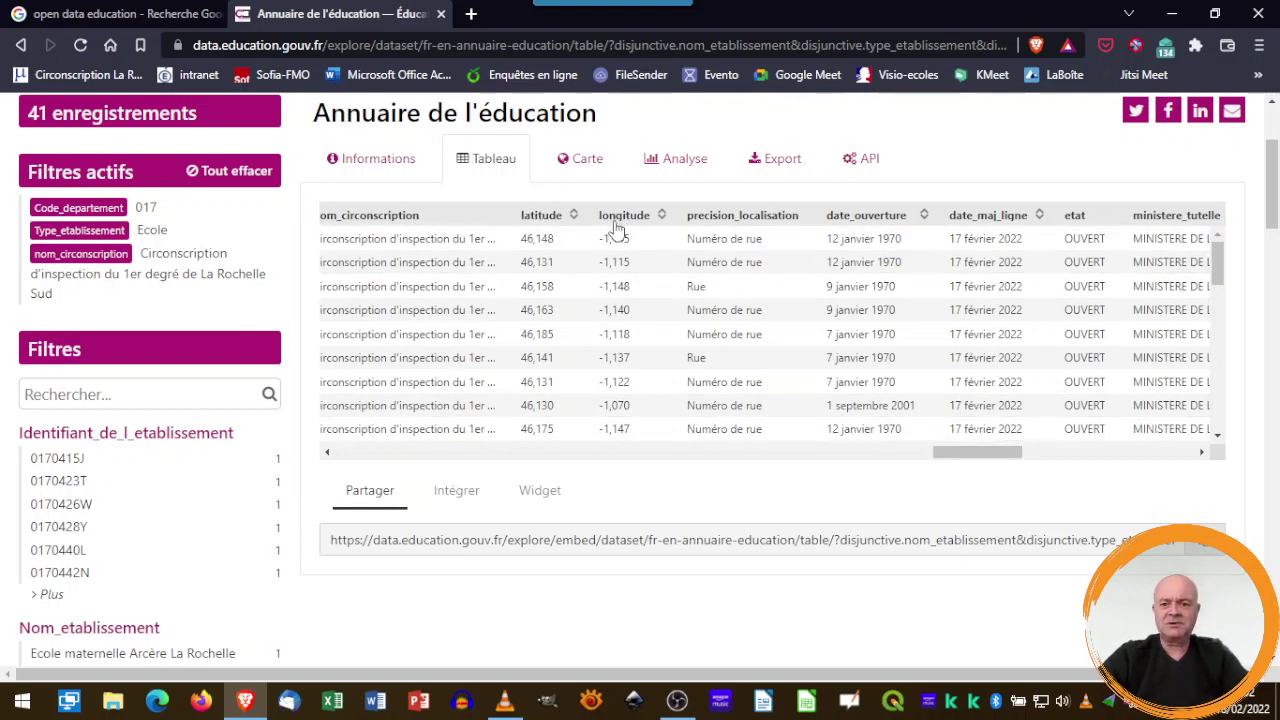
mouse_move(1000, 453)
left_mouse_down()
mouse_move(1165, 457)
mouse_move(371, 486)
left_mouse_up()
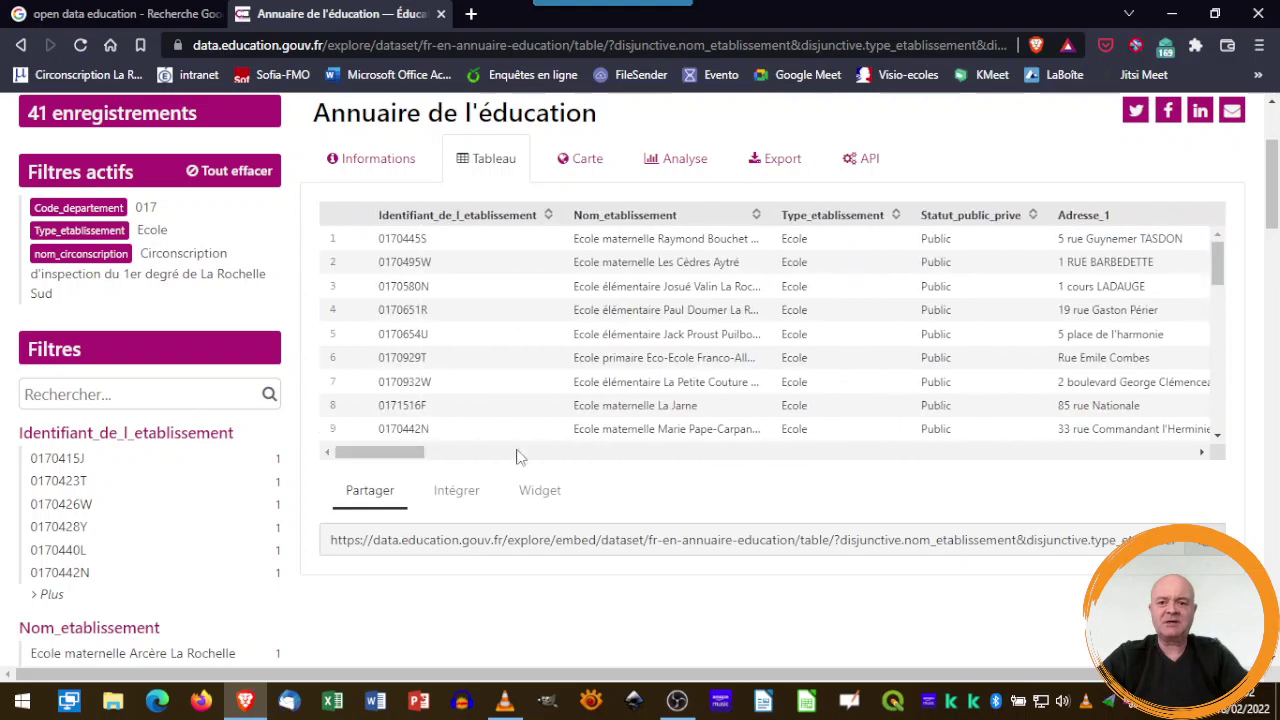
left_click(586, 165)
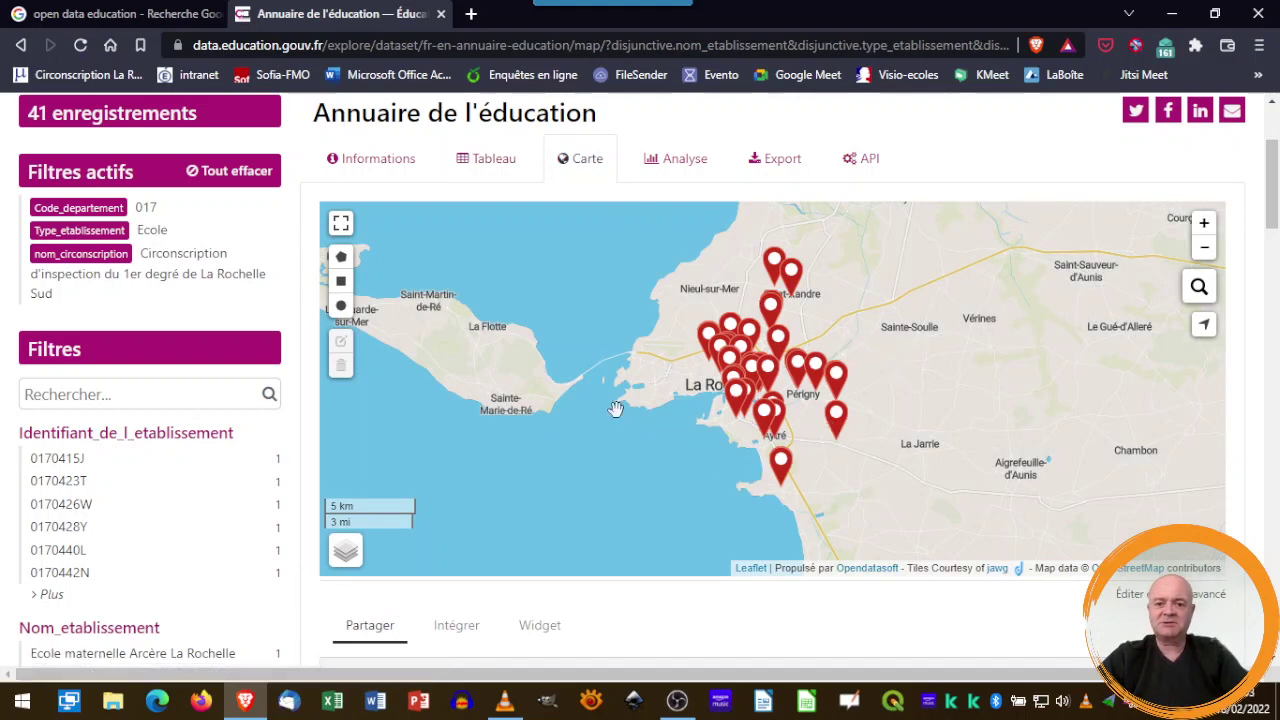
Step: Show the Export formats: CSV, JSON, Excel, GeoJSON, Shapefile and KML for the 41 records
left_click(770, 163)
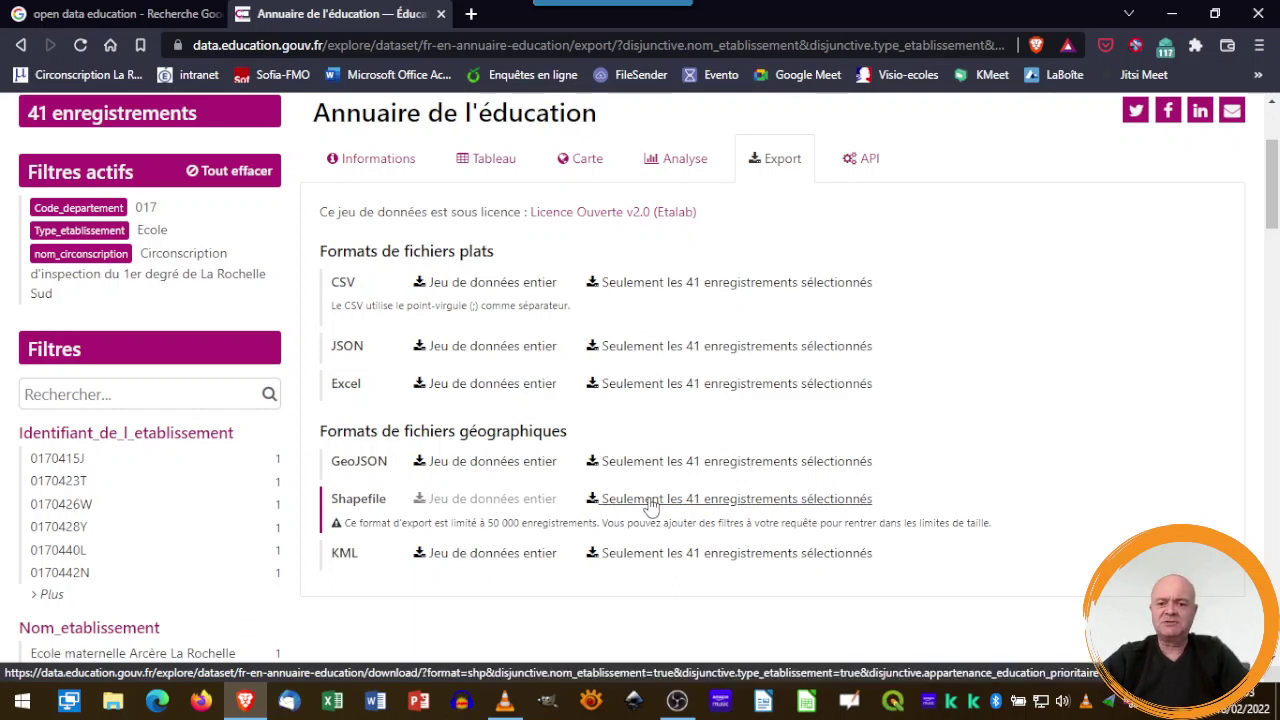
Step: Download only the 41 selected records as a Shapefile, fr-en-annuaire-education (1).zip
left_click(648, 503)
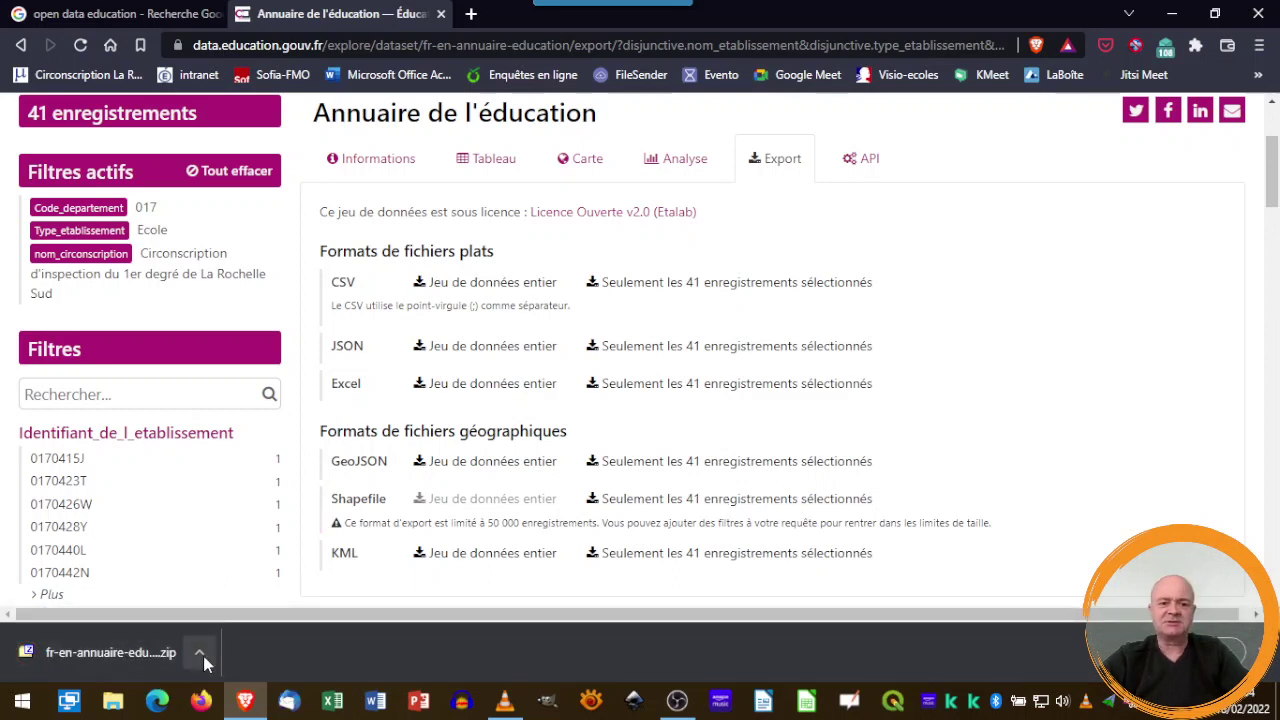
Step: Back in the Google tab, change the search to 'open data la rochelle'
left_click(110, 14)
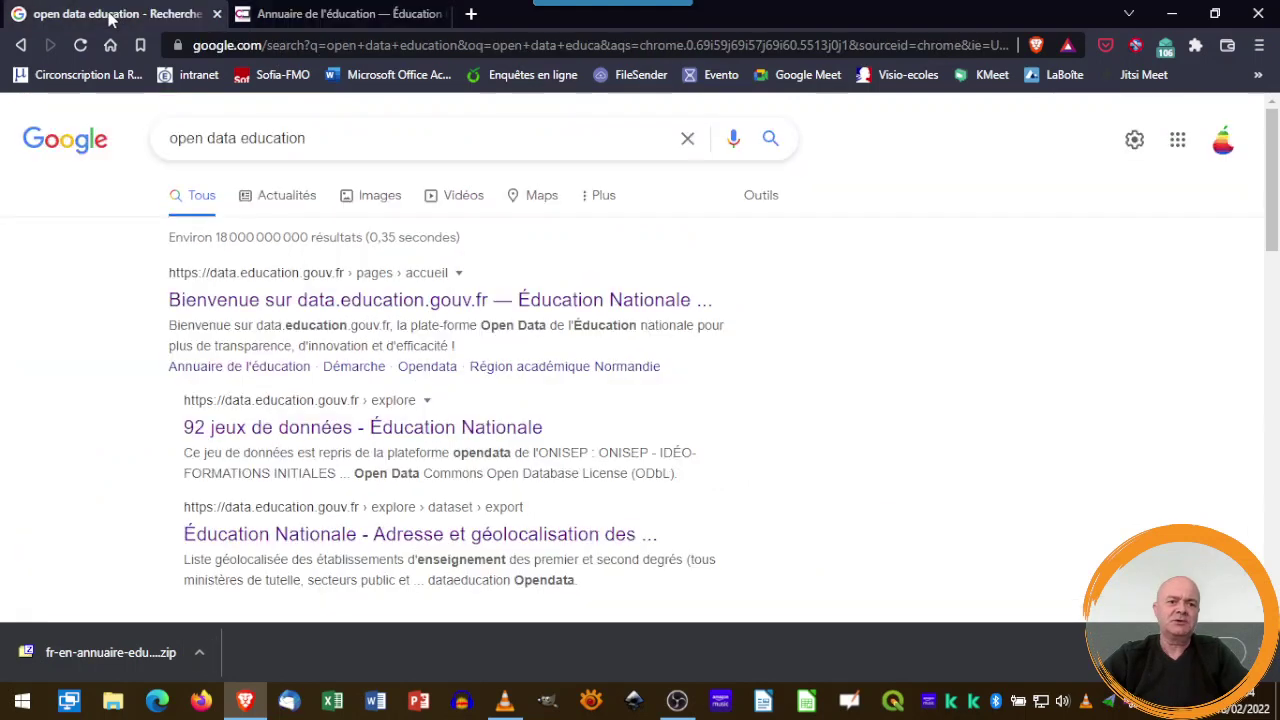
left_click_drag(330, 137, 241, 138)
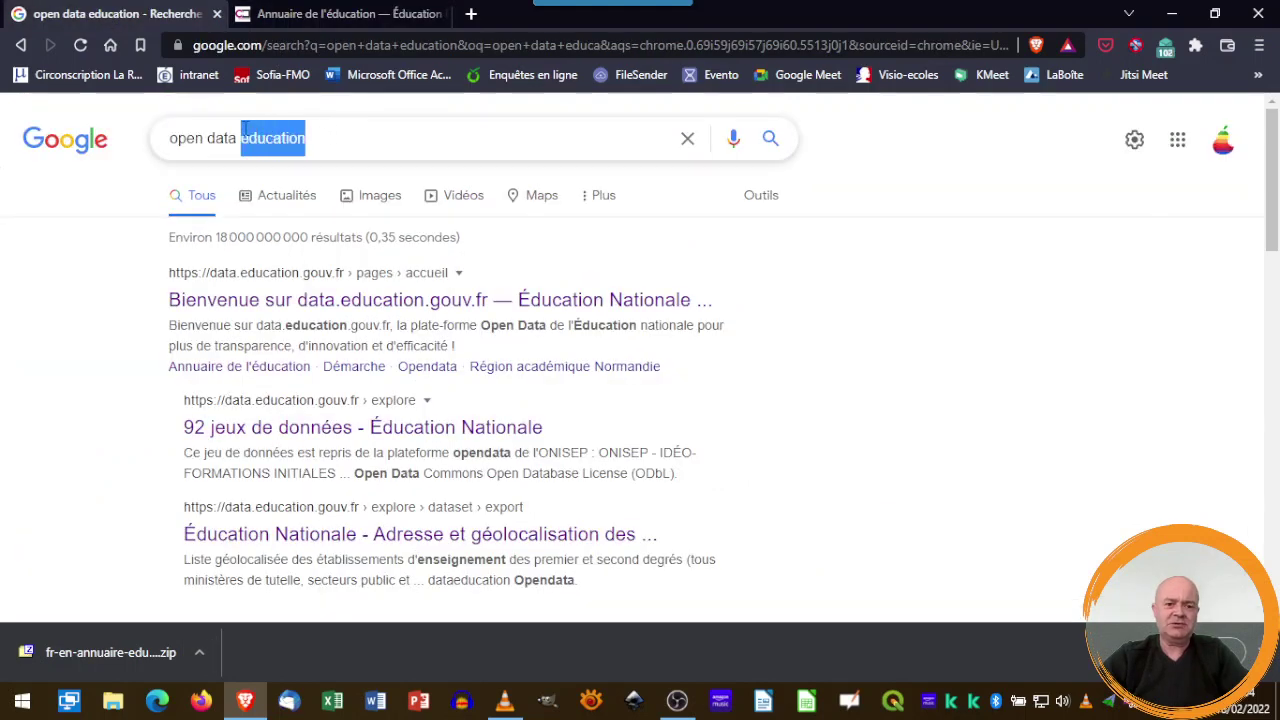
type("la")
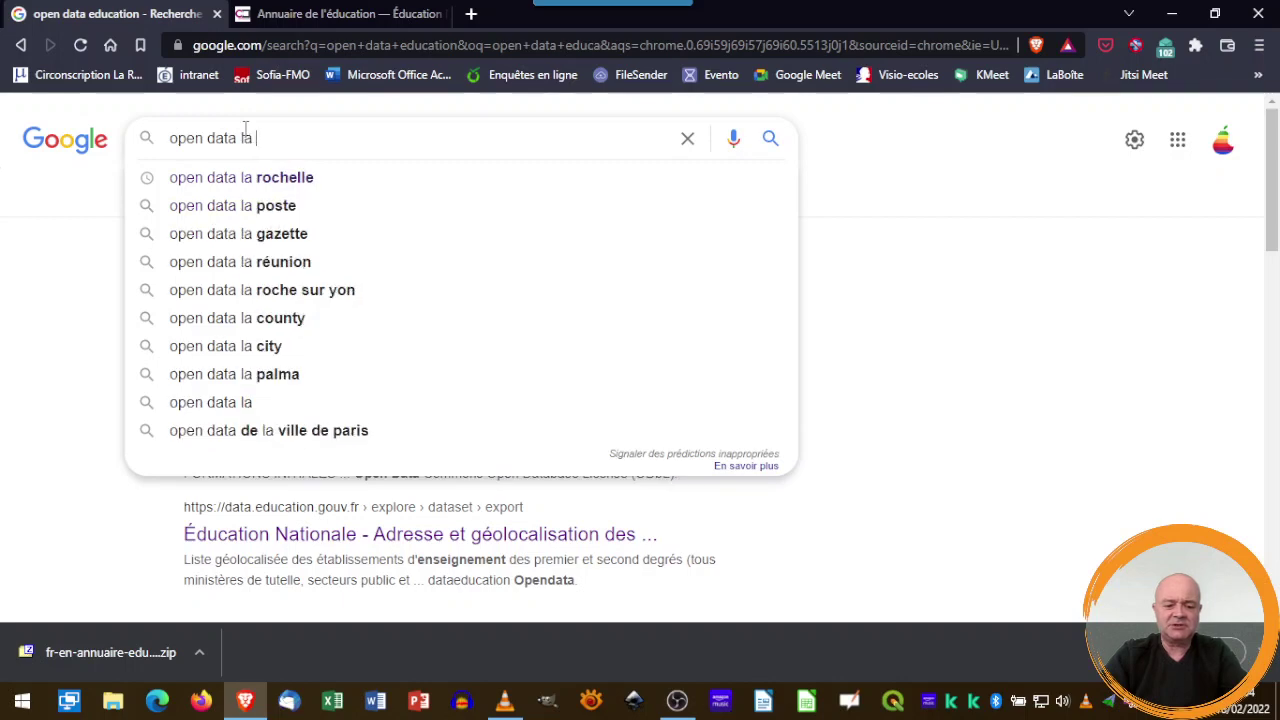
type(" rochelle")
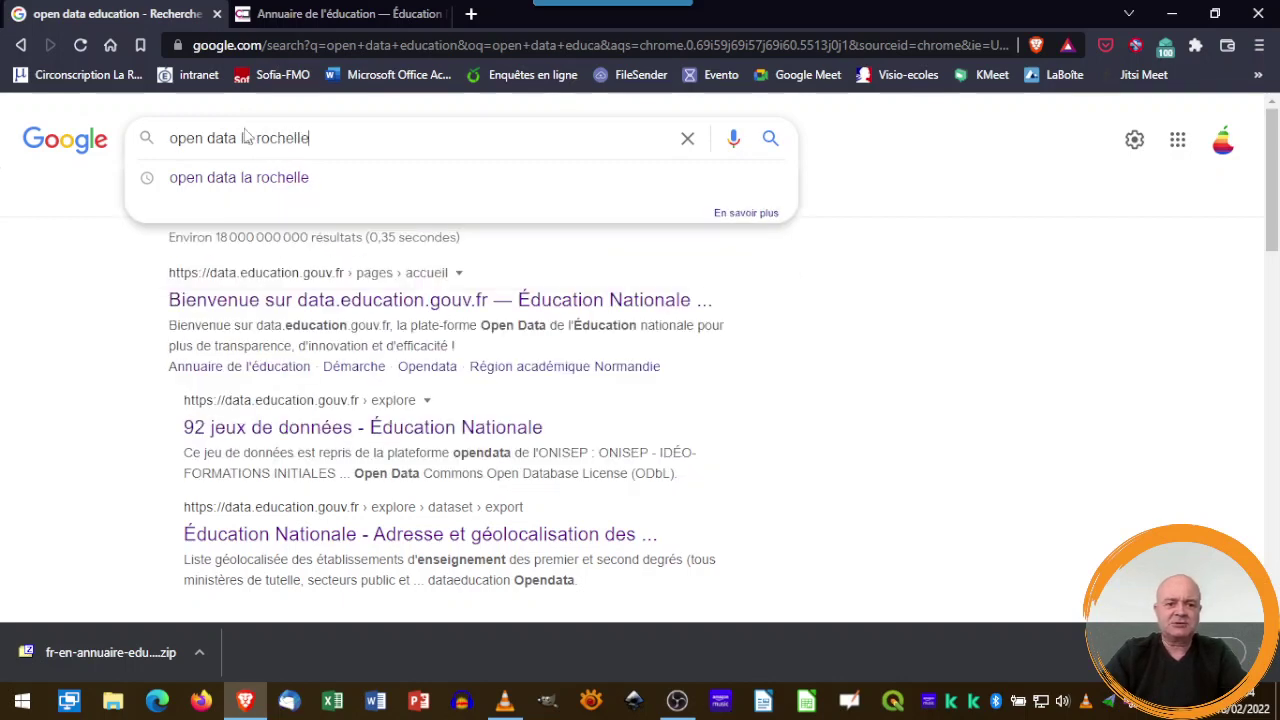
key("Return")
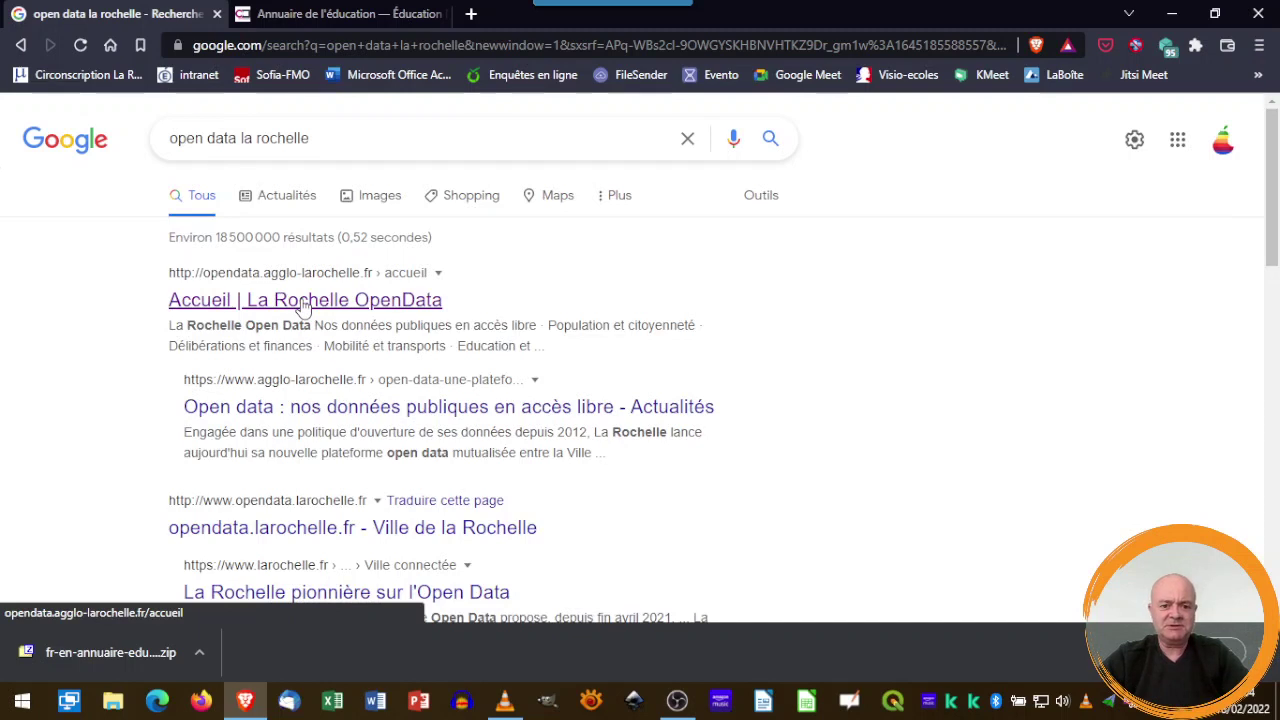
Step: On La Rochelle OpenData, open Scolaire – Secteurs élémentaires under Education et enseignement
left_click(303, 300)
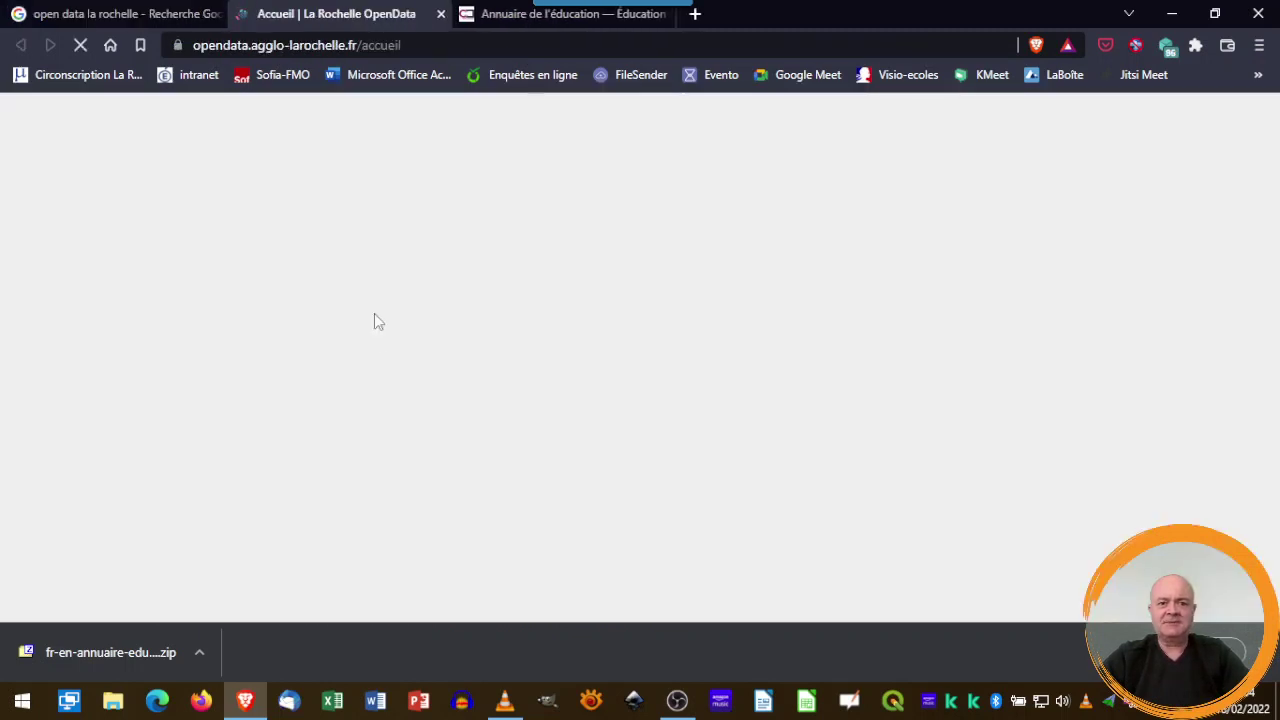
scroll(1176, 422, "down", 2)
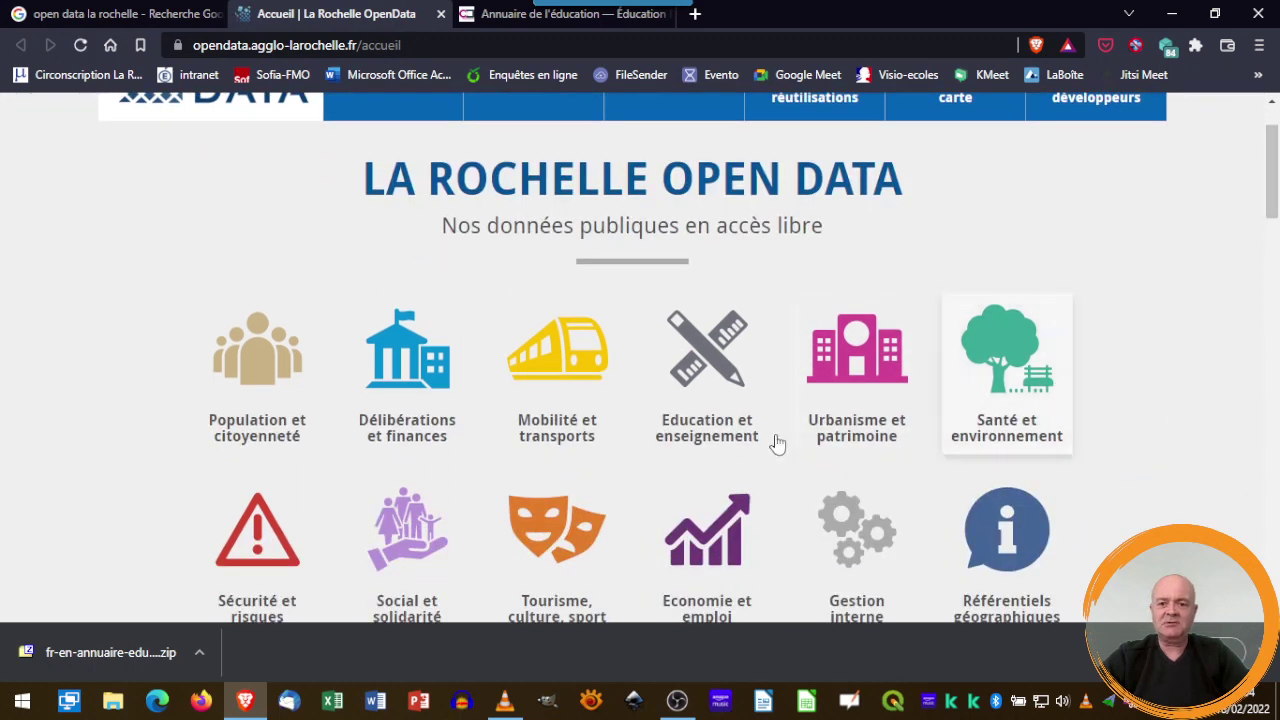
left_click(704, 347)
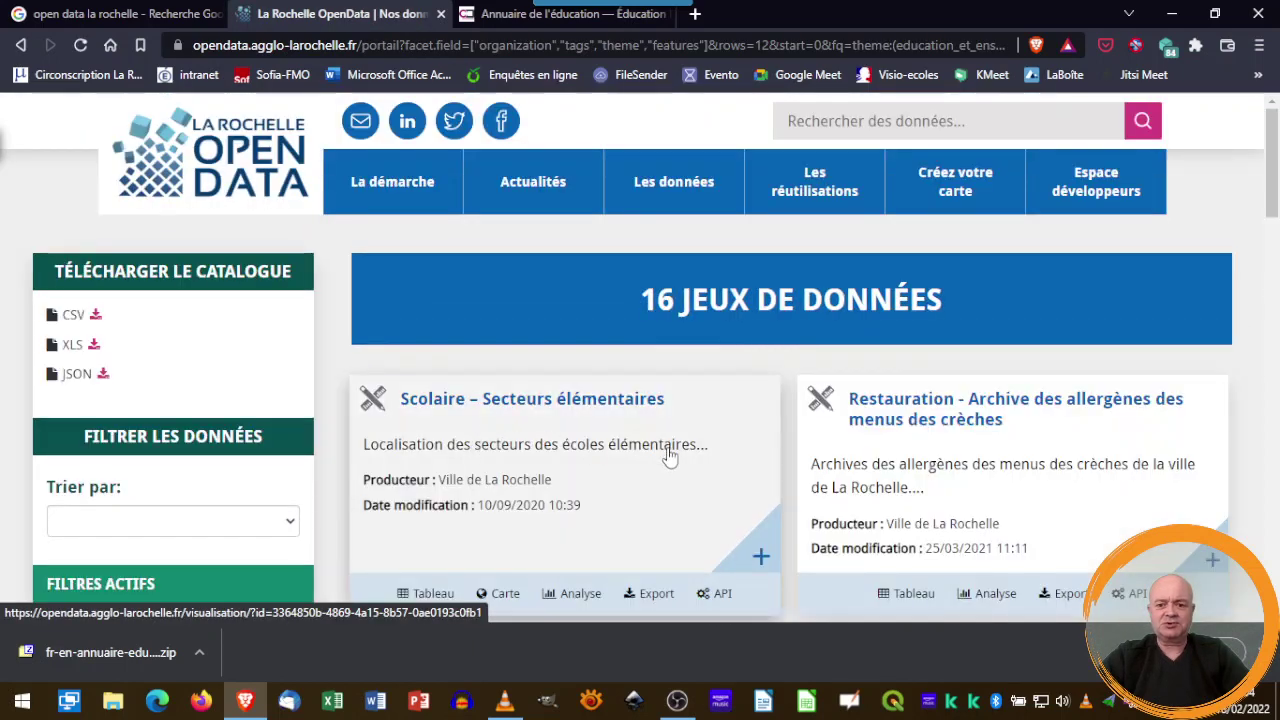
scroll(663, 480, "down", 1)
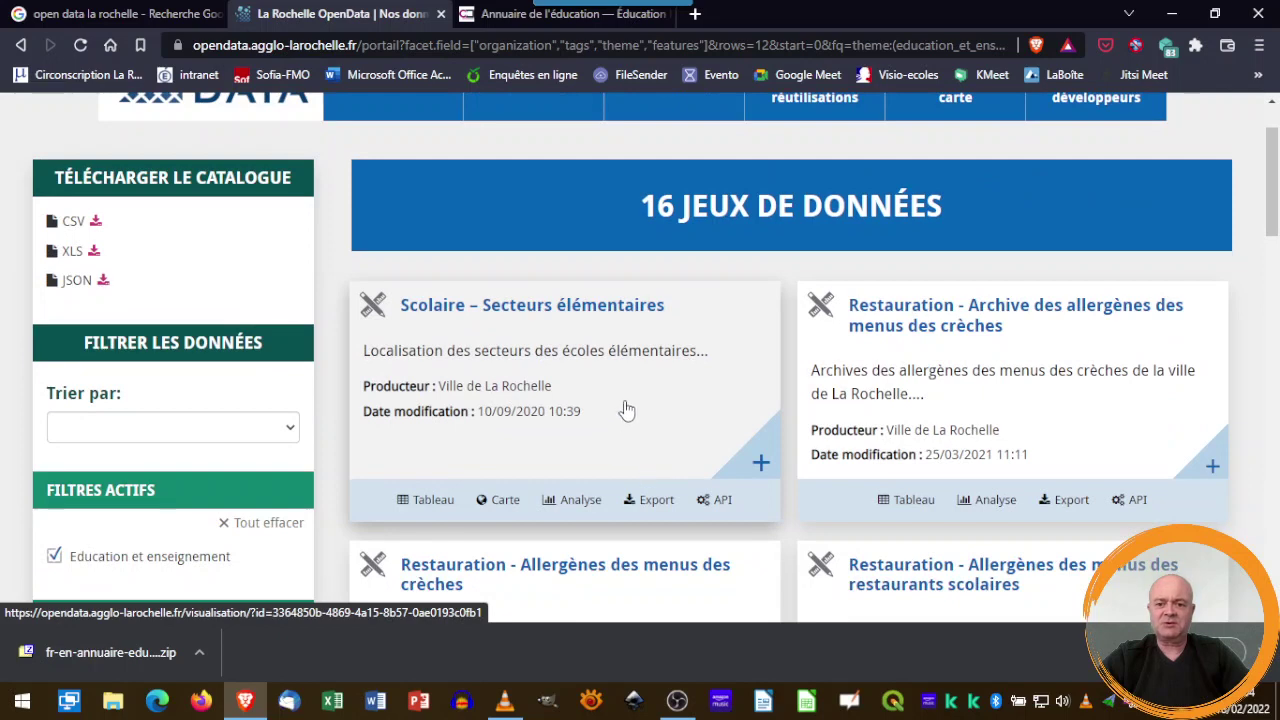
scroll(1208, 346, "down", 1)
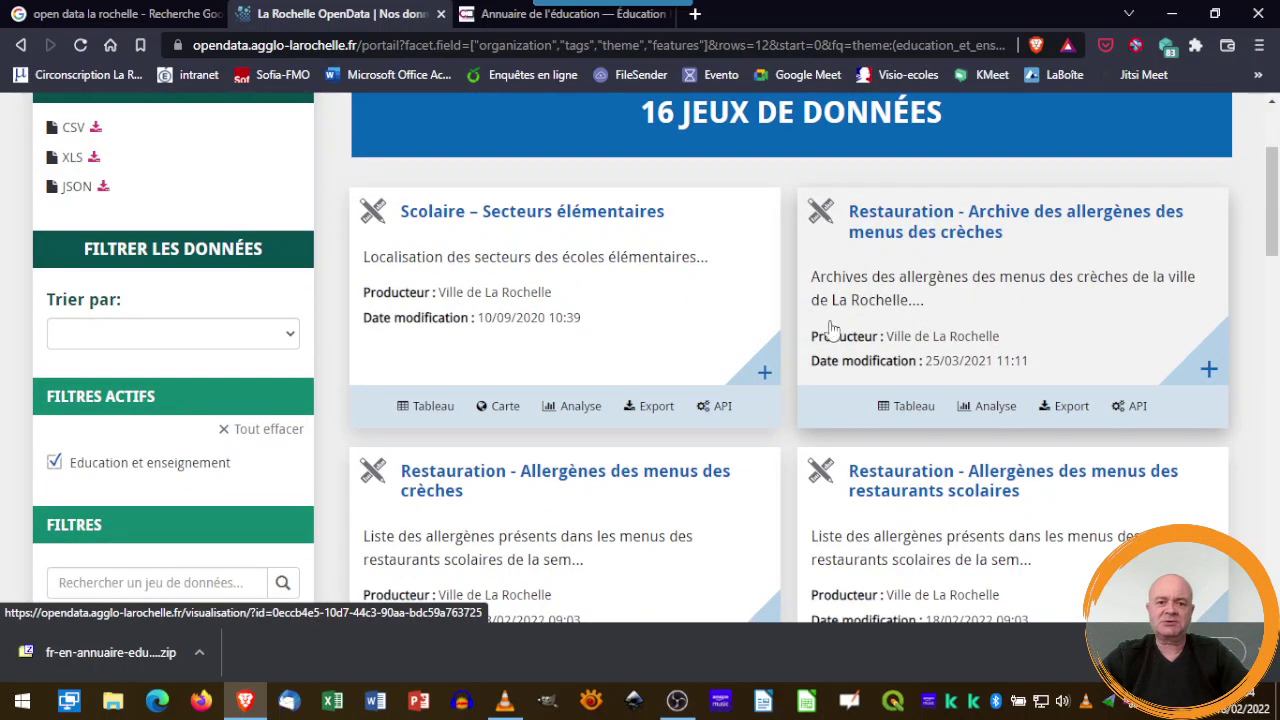
left_click(613, 215)
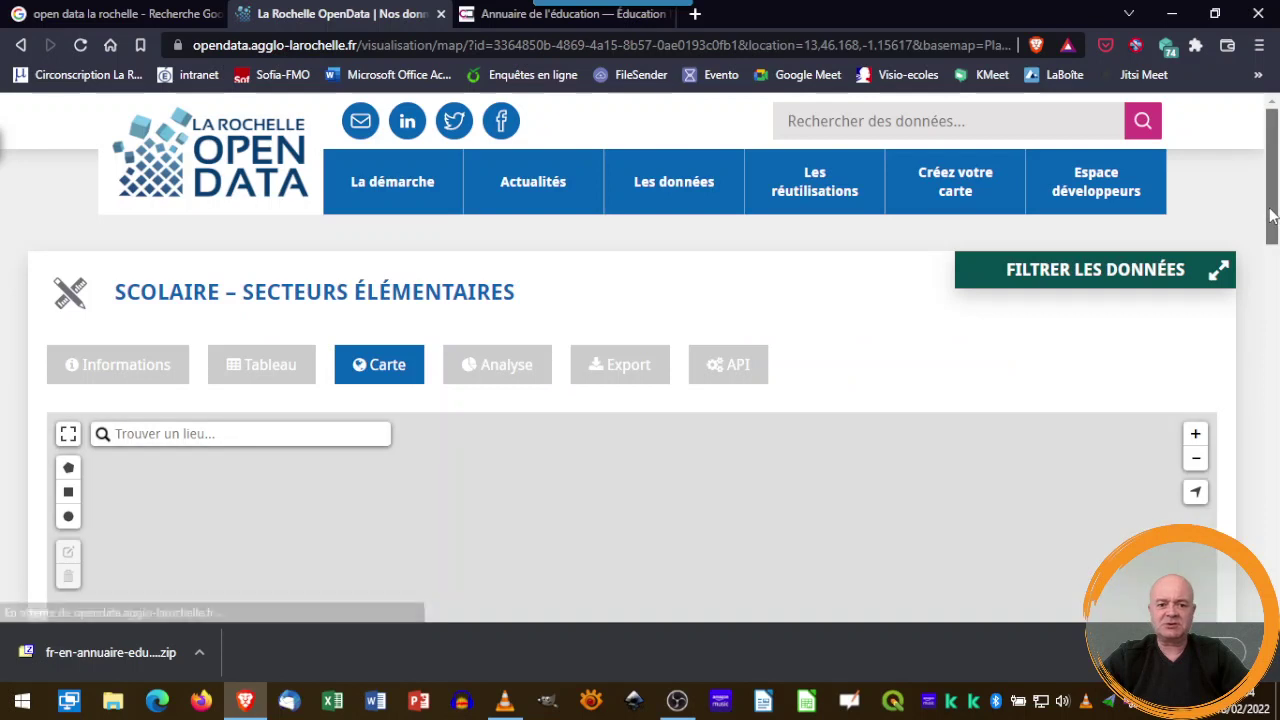
Step: Inspect the Beauregard sector on the map, then display the dataset's export formats including Shapefile
left_click_drag(1272, 215, 1272, 280)
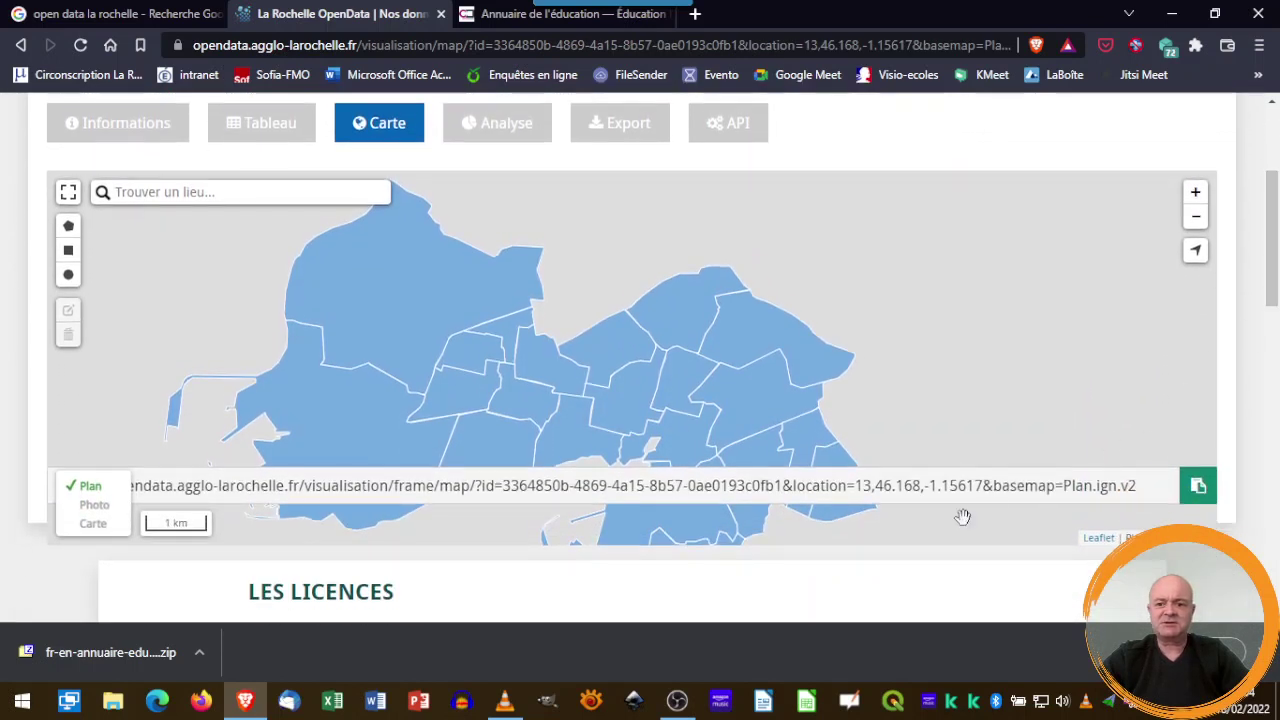
left_click(757, 329)
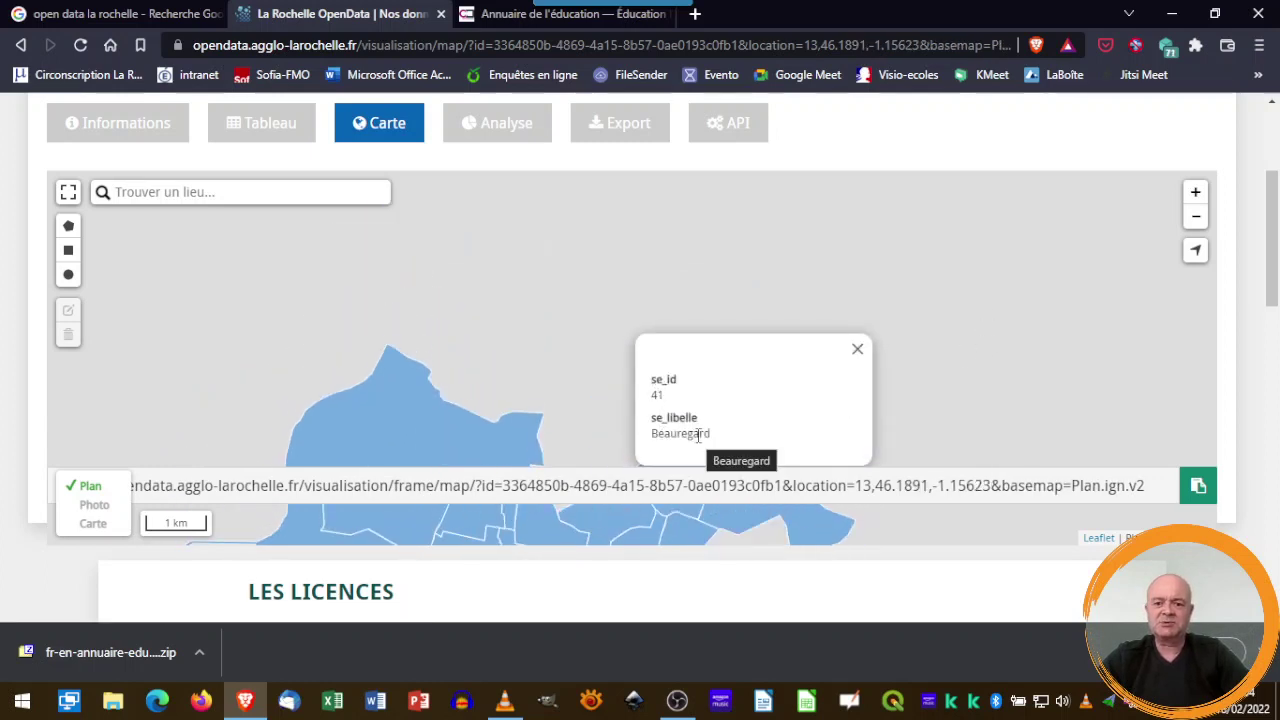
left_click(859, 352)
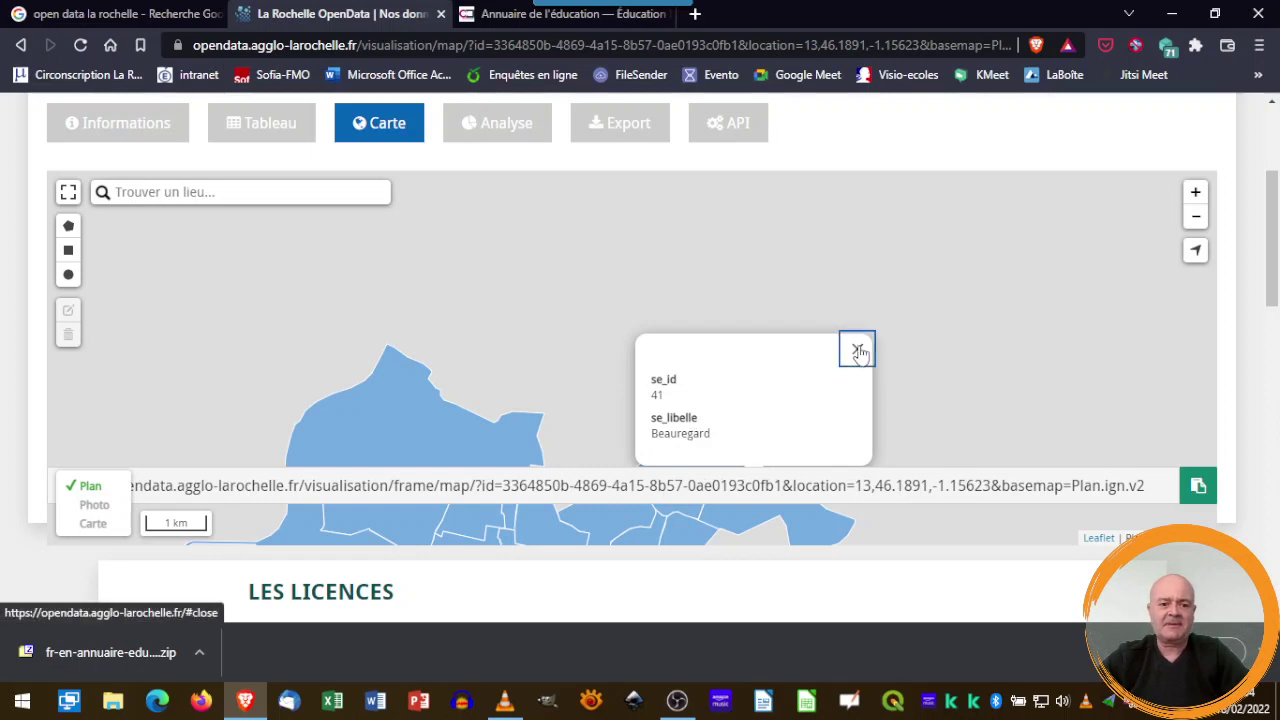
left_click(632, 127)
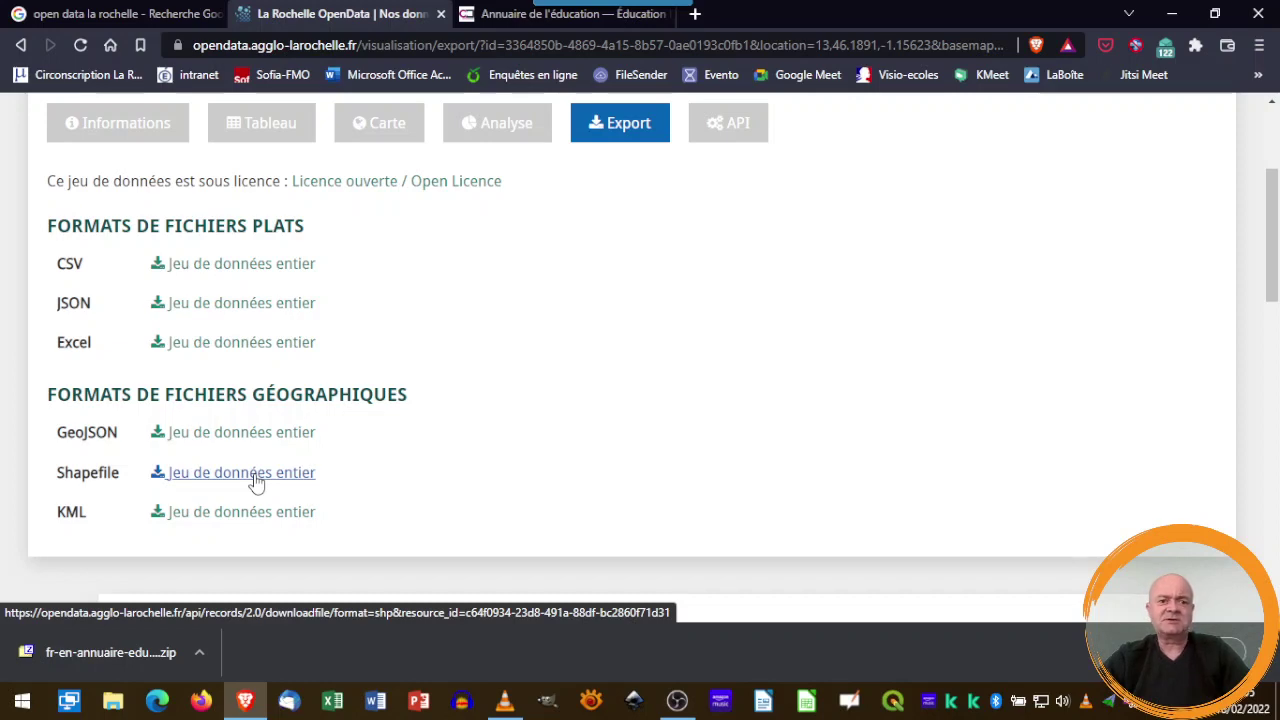
Step: Replace the Google query with 'IGN' and open the ign.fr site from the first result
left_click(120, 14)
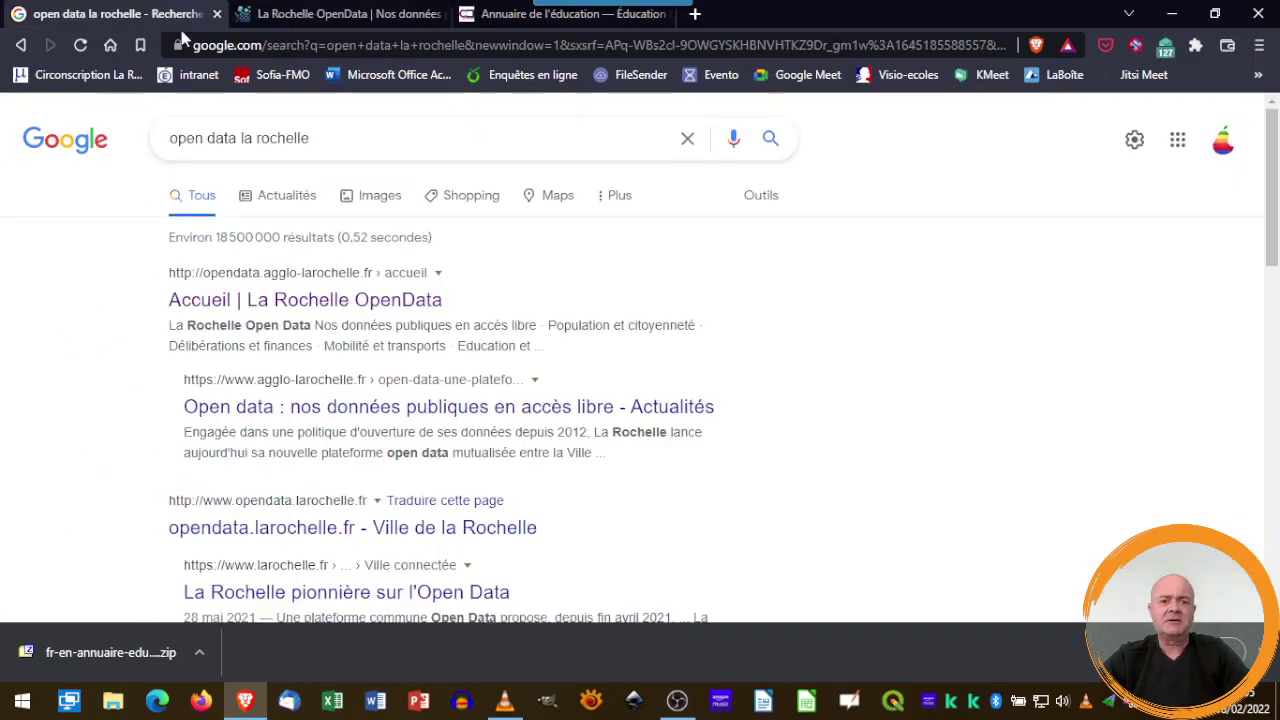
left_click_drag(354, 137, 163, 137)
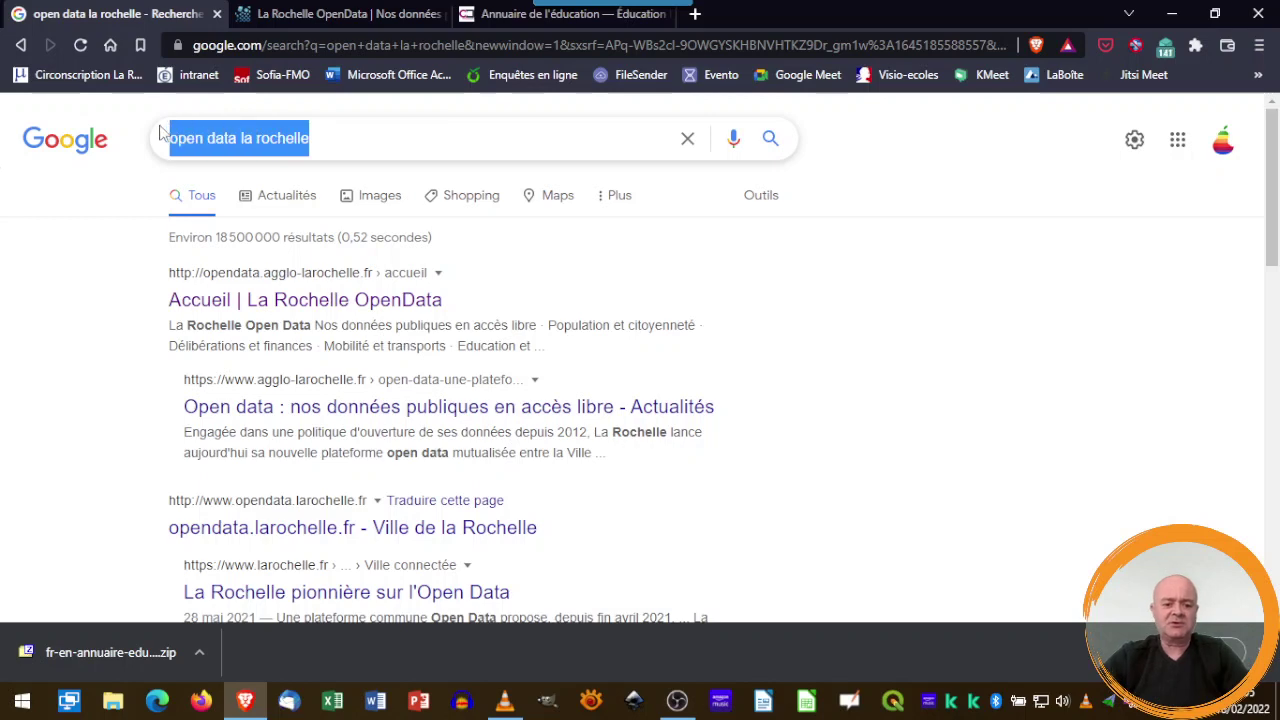
type("IGN")
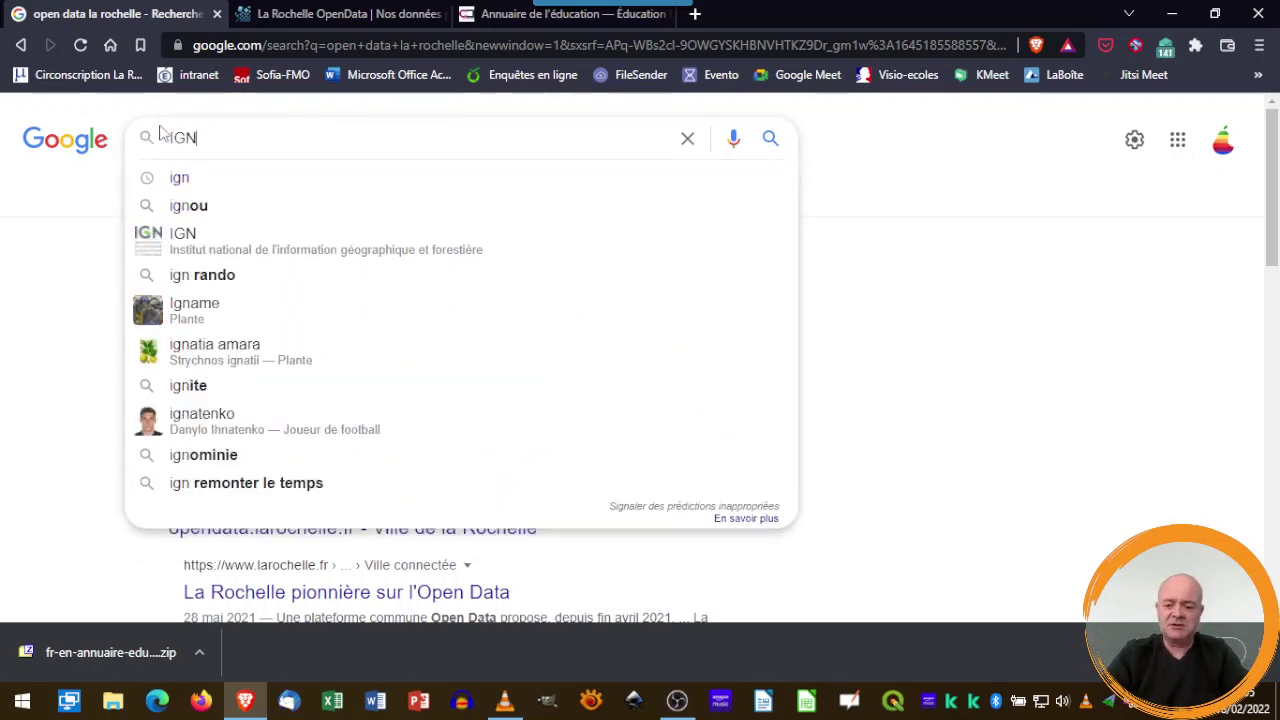
key("Return")
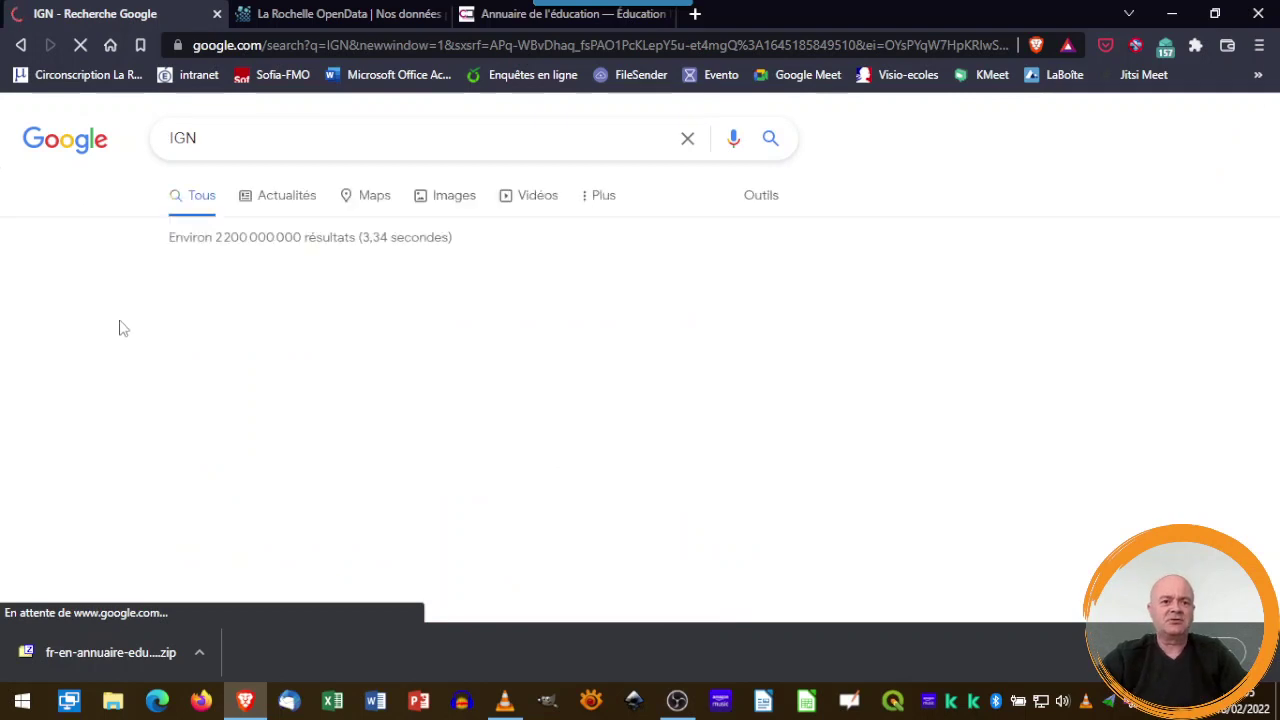
left_click(299, 298)
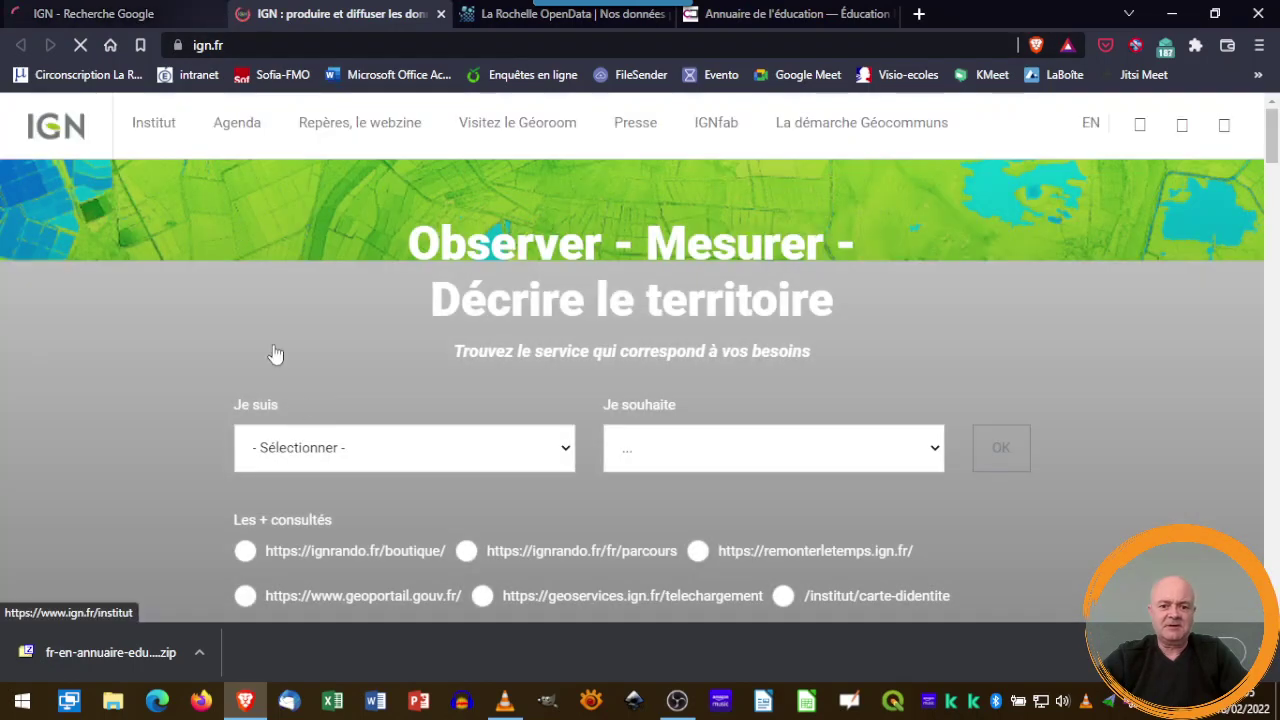
Step: Go to the 'Télécharger les jeux de données de référence' page on Géoservices
scroll(126, 358, "down", 2)
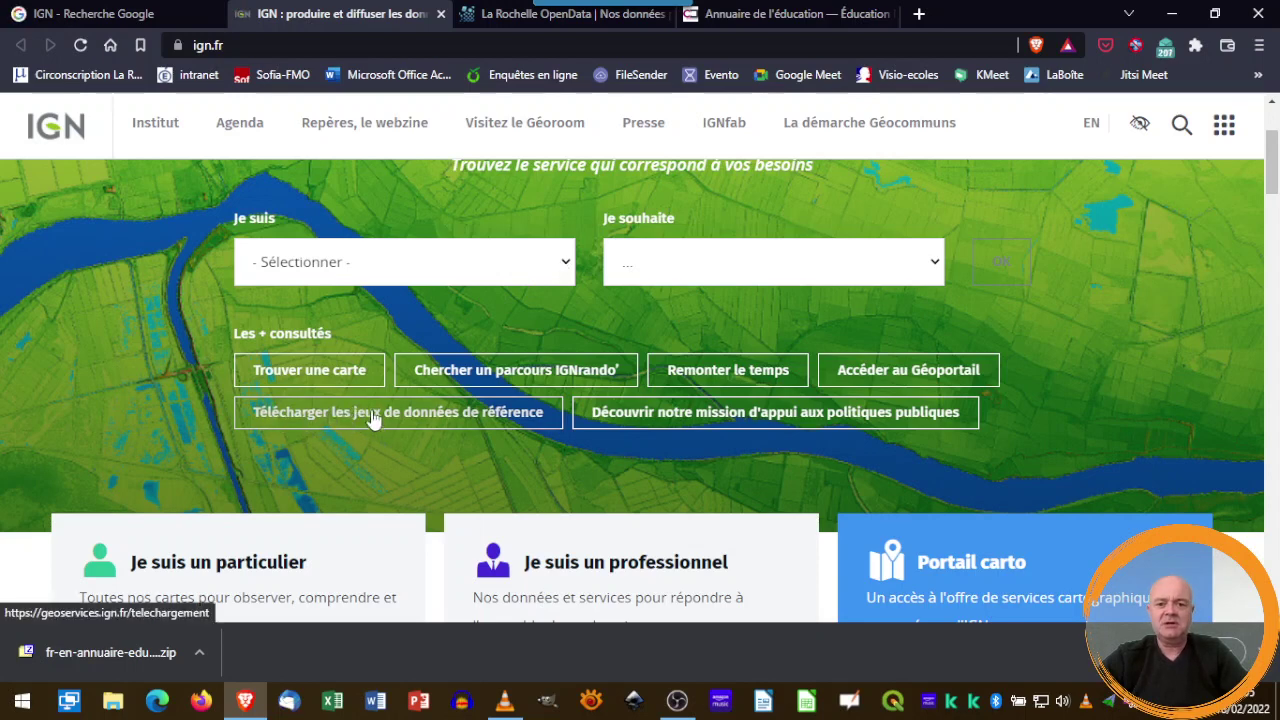
left_click(372, 419)
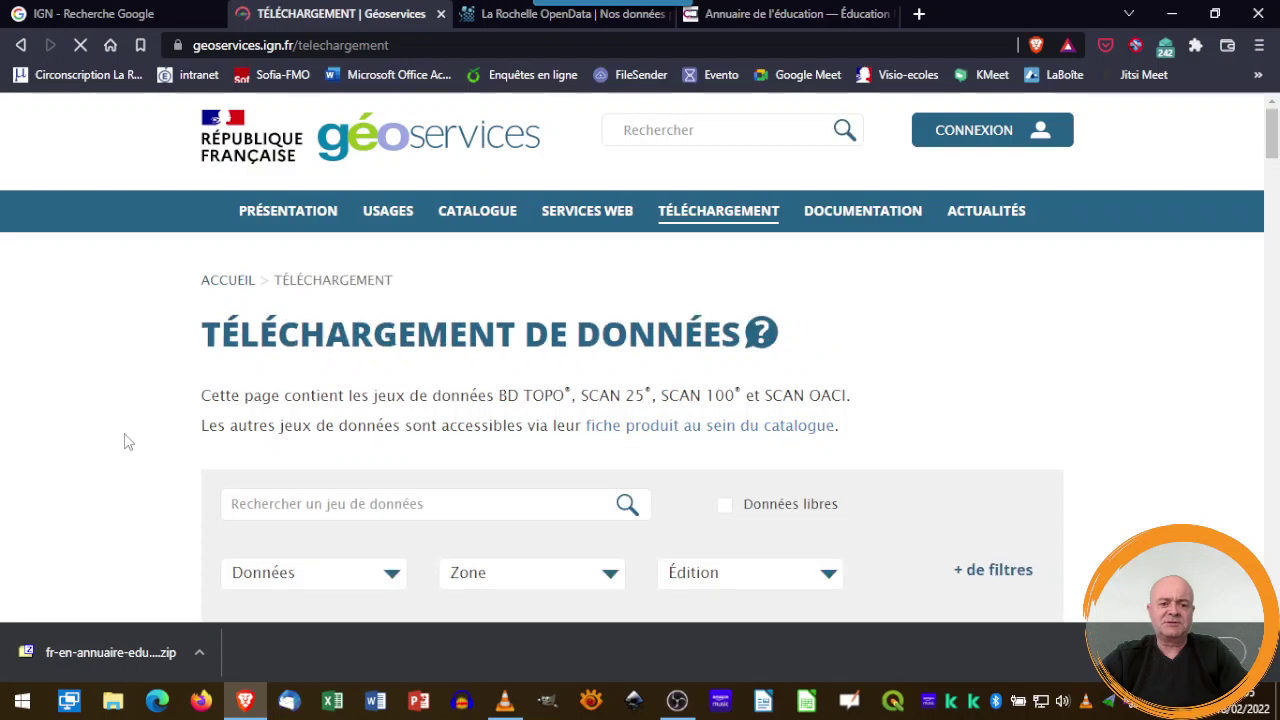
Step: Filter downloads to free data of type BD TOPO Départementale Shapefile
scroll(90, 422, "down", 2)
scroll(85, 420, "down", 1)
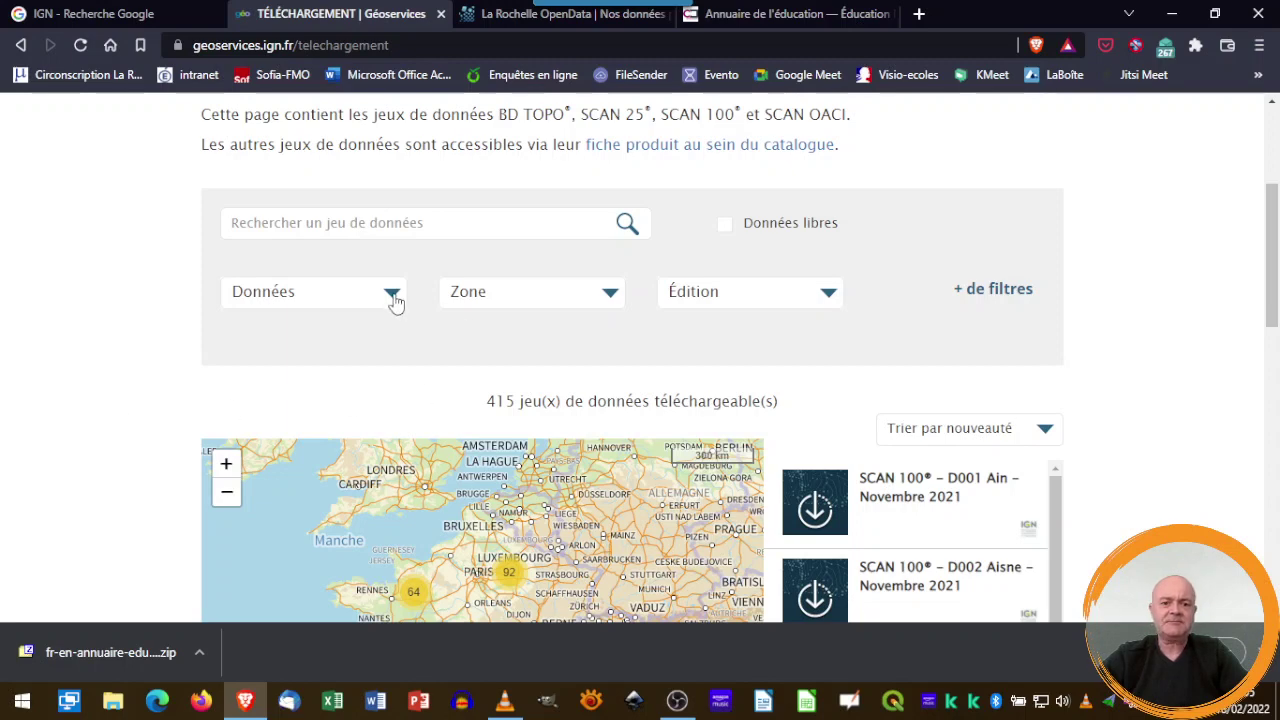
left_click(727, 228)
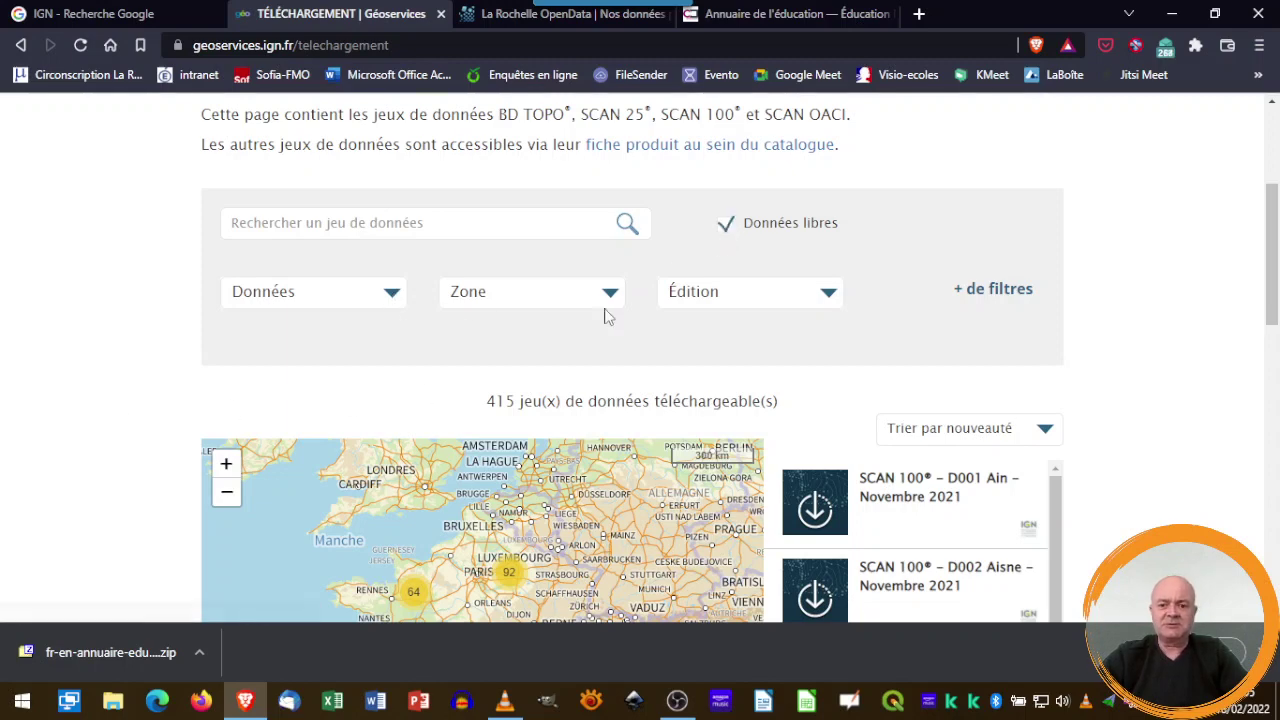
left_click(392, 295)
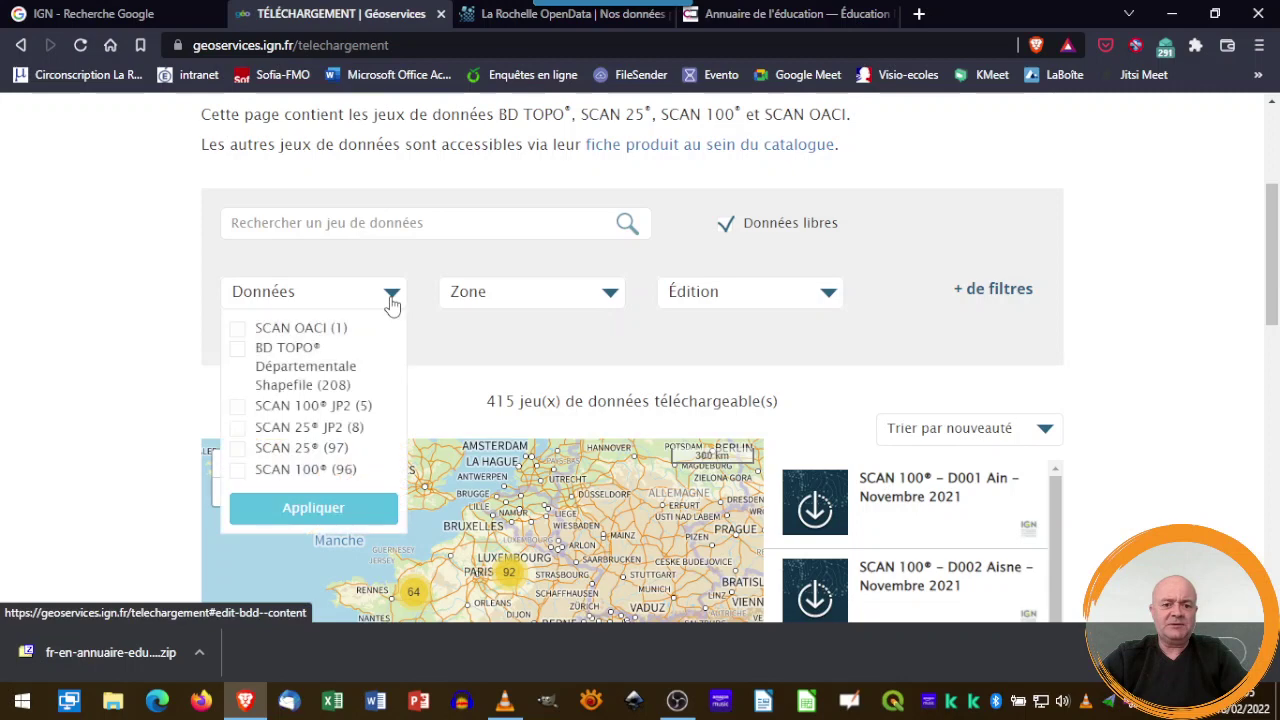
left_click(236, 356)
Step: Restrict the zone to D017 Charente-Maritime and apply the filters
scroll(233, 352, "up", 1)
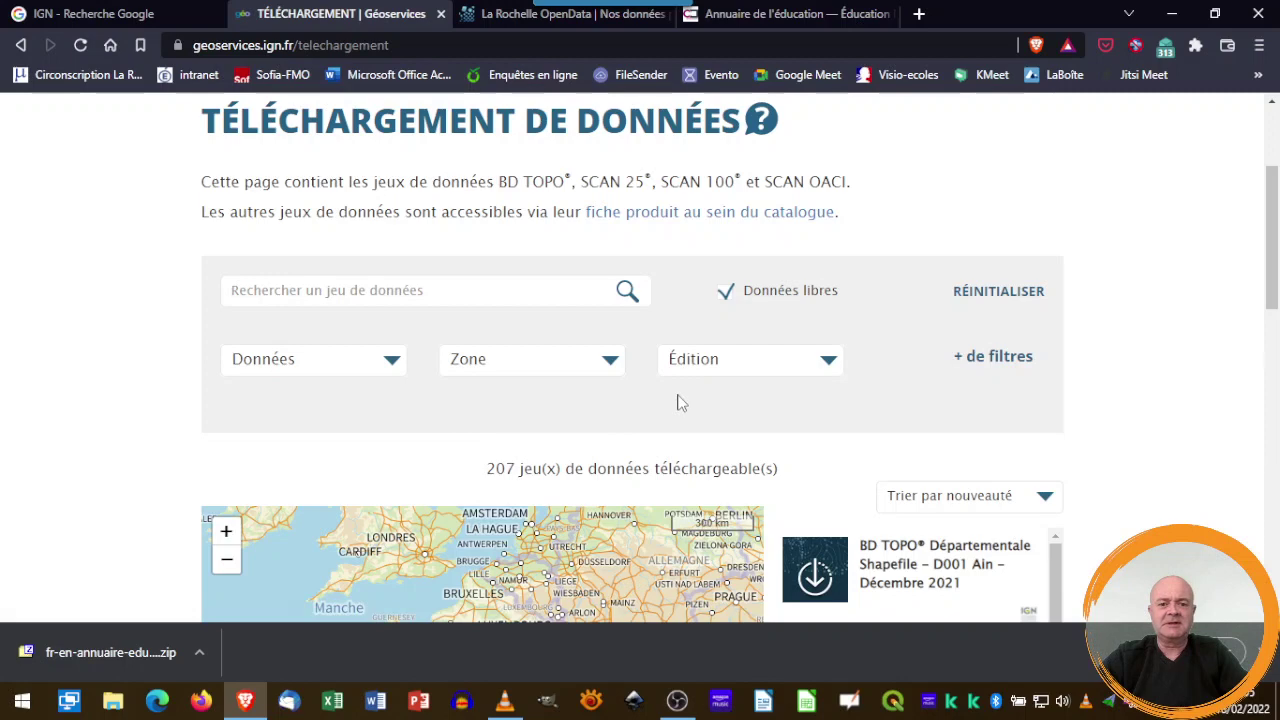
left_click(611, 363)
scroll(612, 421, "down", 2)
scroll(605, 423, "down", 2)
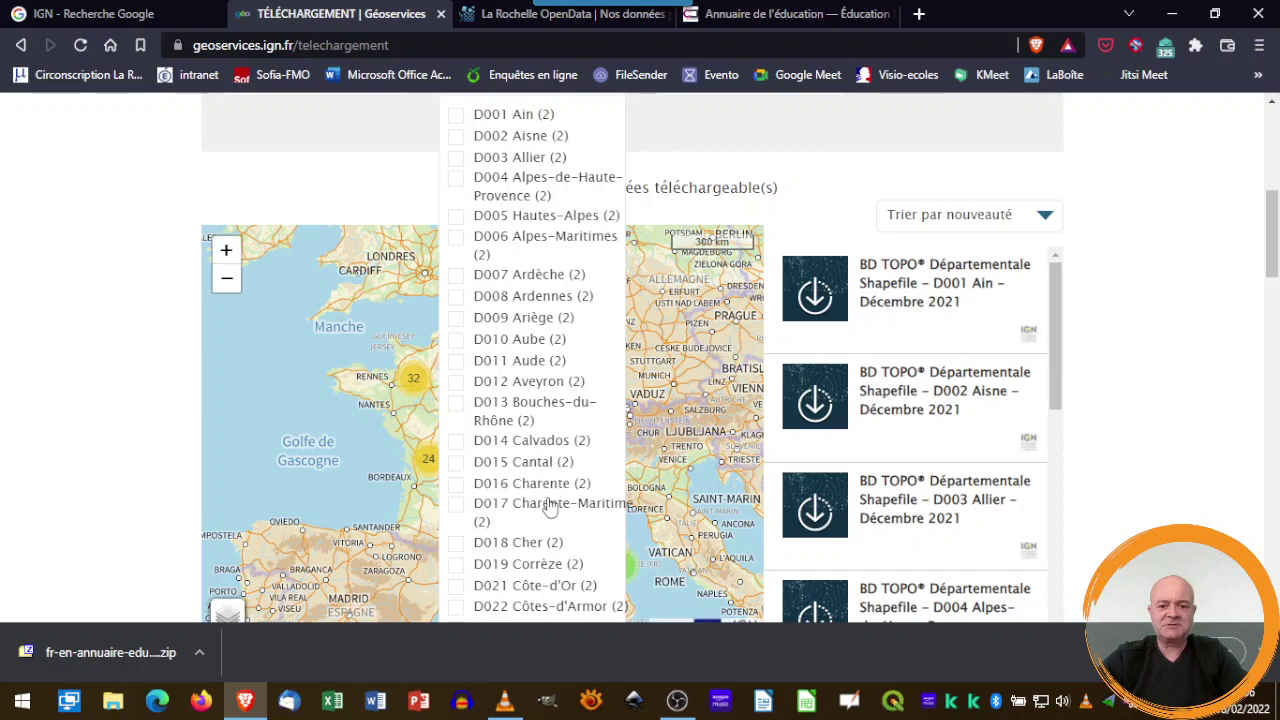
left_click(549, 507)
scroll(555, 440, "down", 4)
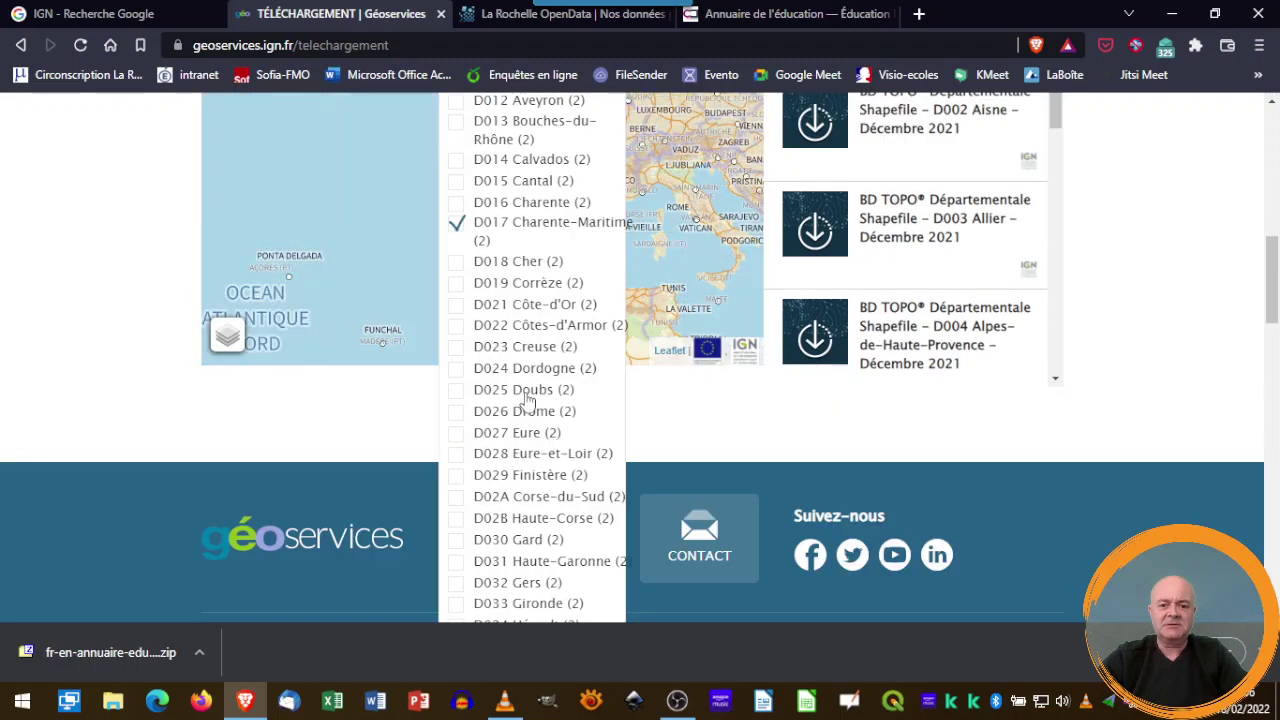
scroll(527, 405, "down", 6)
scroll(529, 428, "down", 11)
scroll(535, 450, "down", 5)
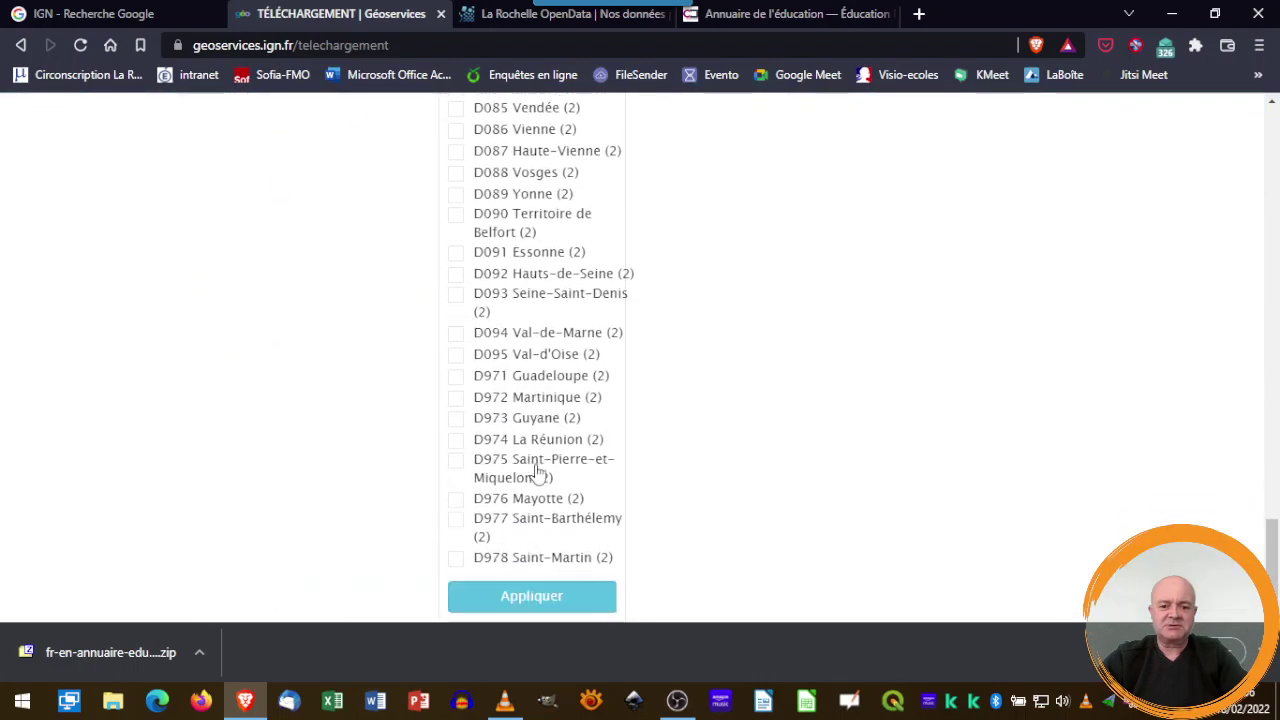
left_click(548, 606)
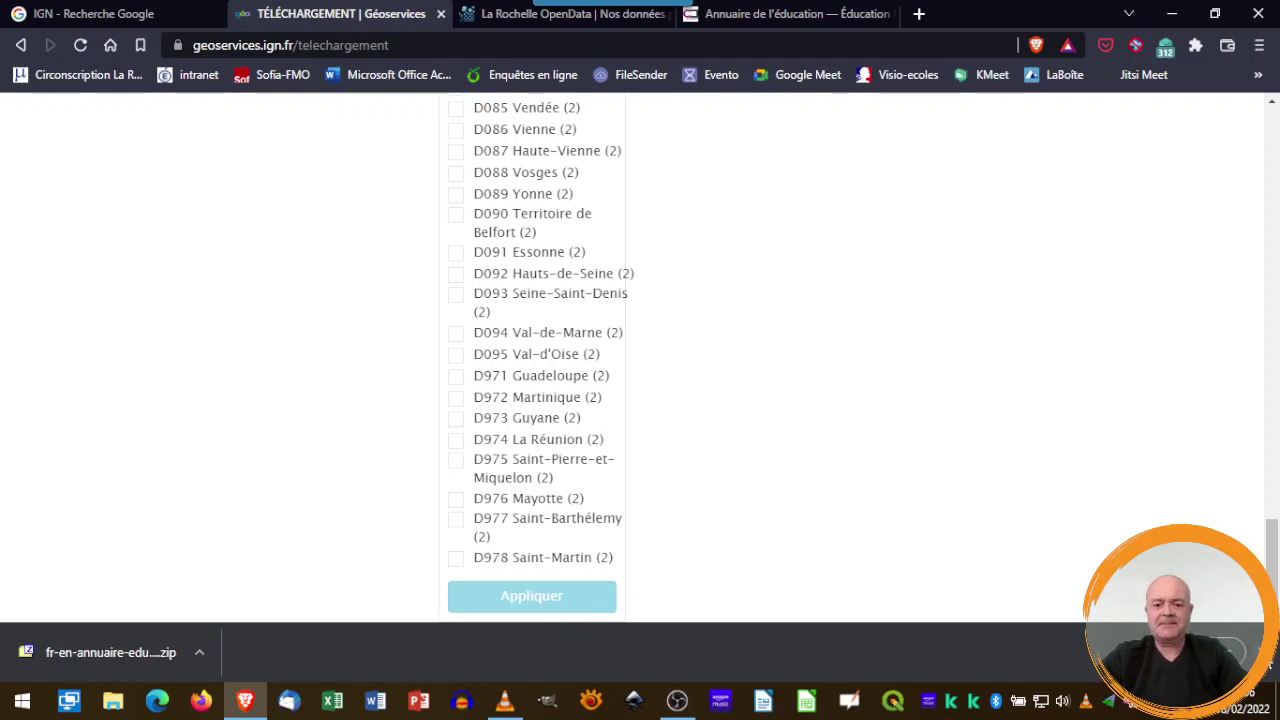
Step: Open the December 2021 Charente-Maritime BD TOPO dataset from the filtered results
left_click(1258, 652)
left_click(986, 500)
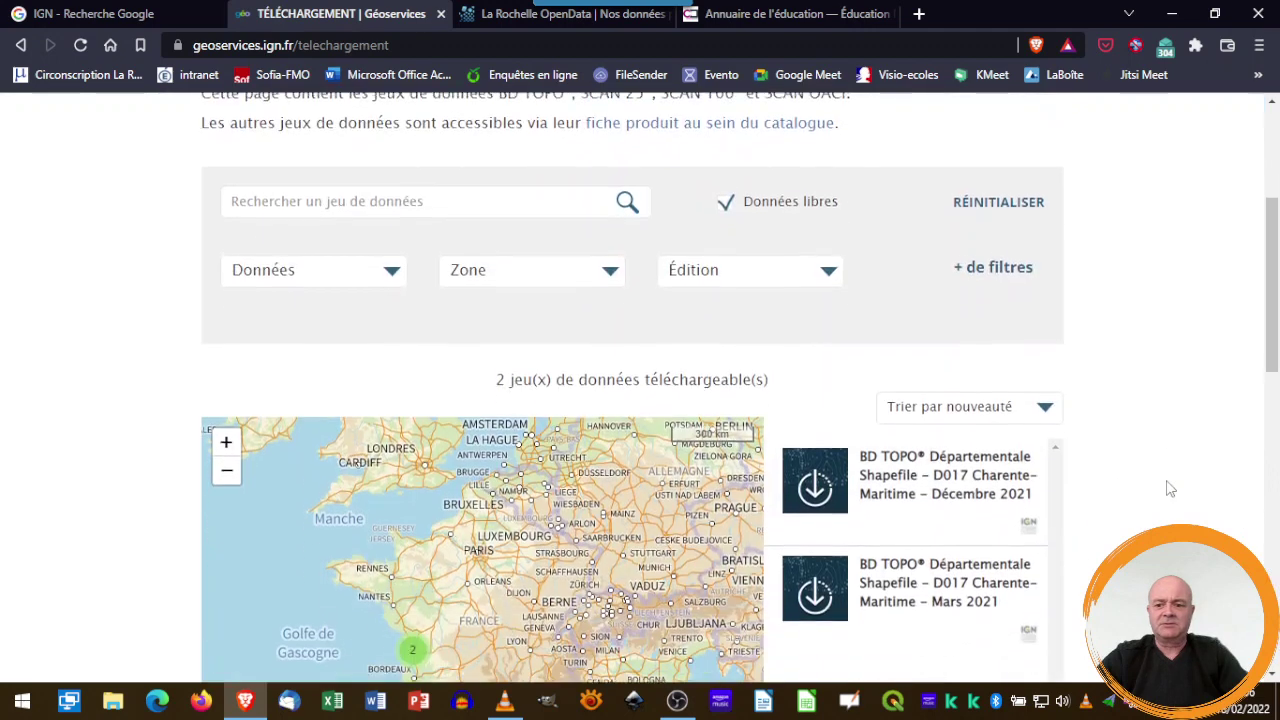
scroll(1172, 484, "down", 1)
scroll(1197, 470, "down", 1)
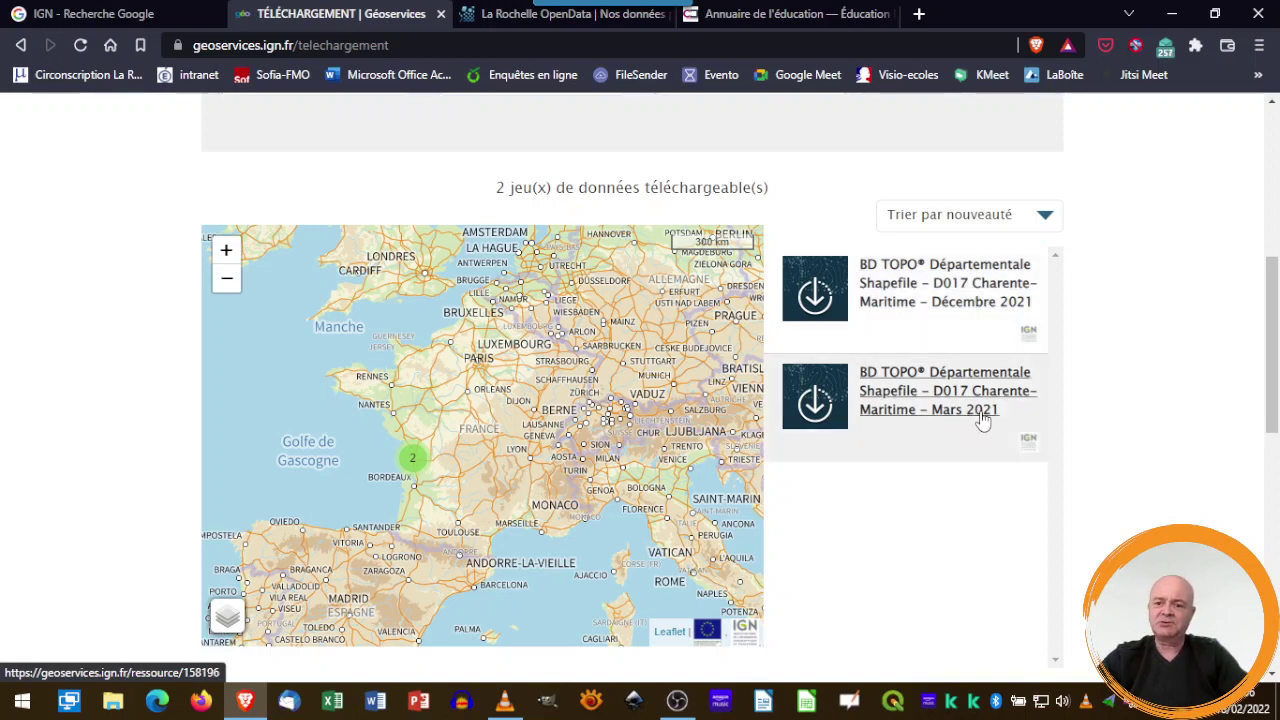
left_click(998, 308)
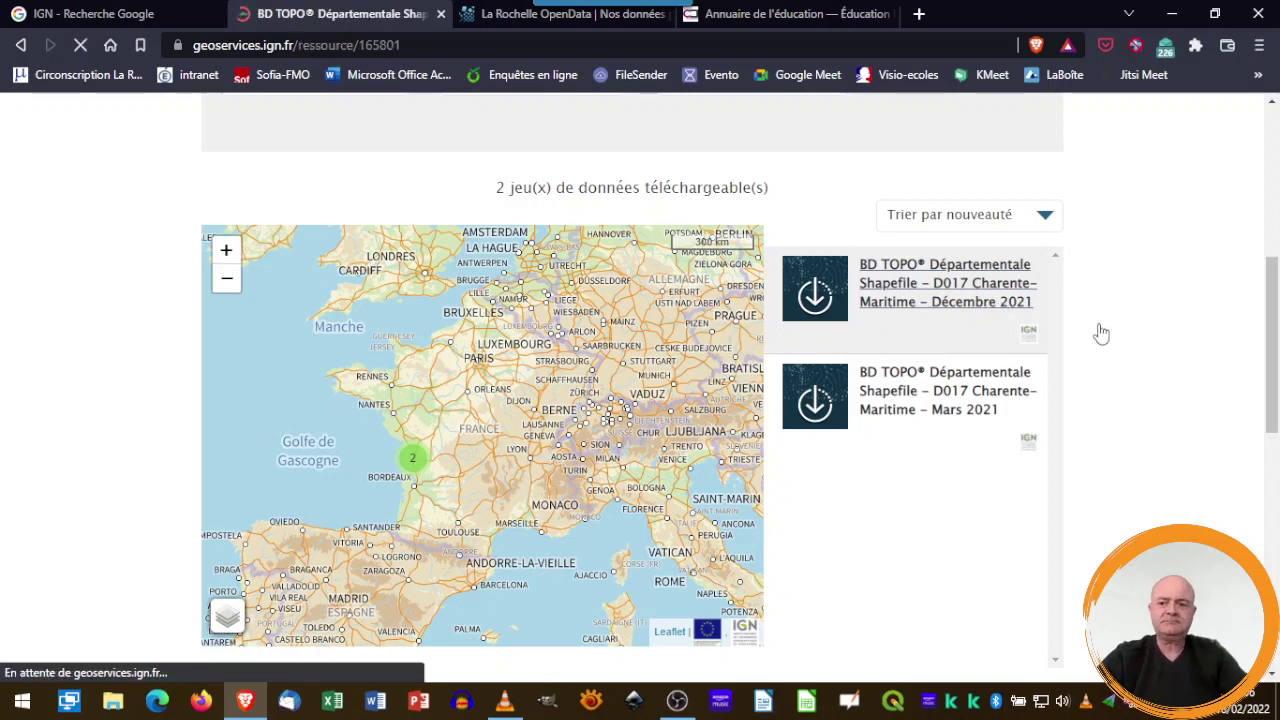
scroll(1120, 329, "down", 3)
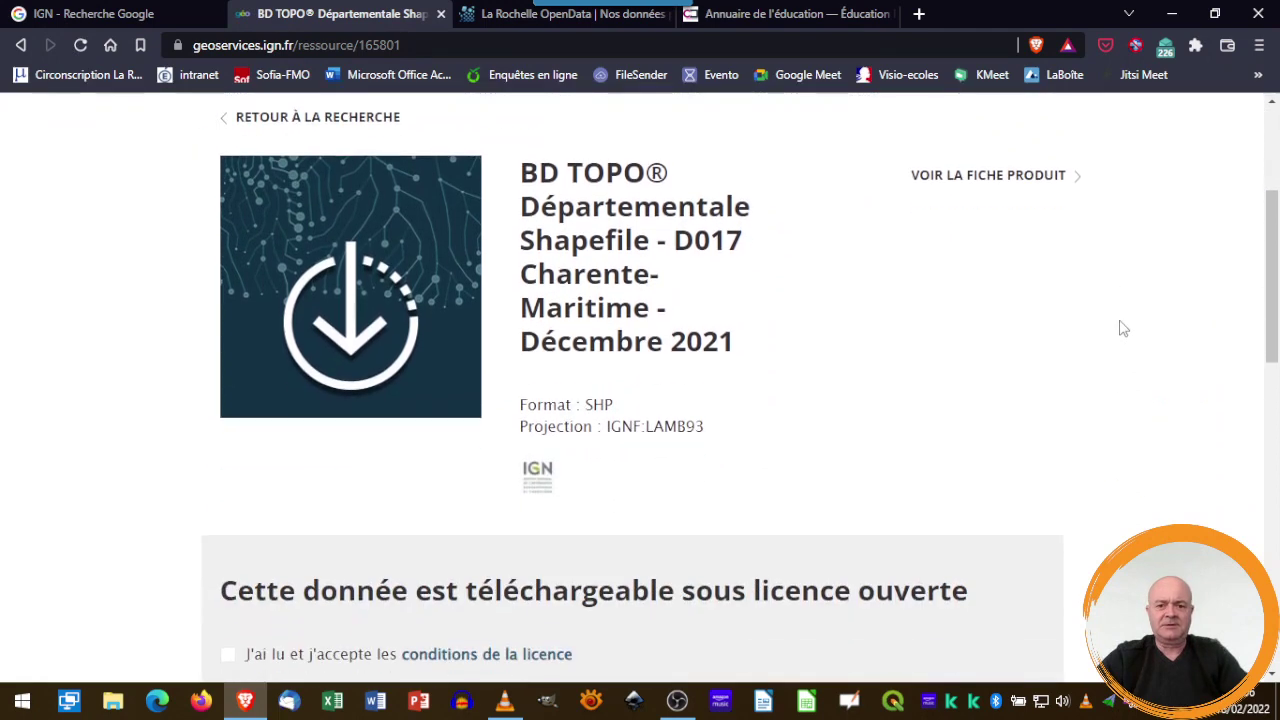
scroll(1120, 329, "down", 1)
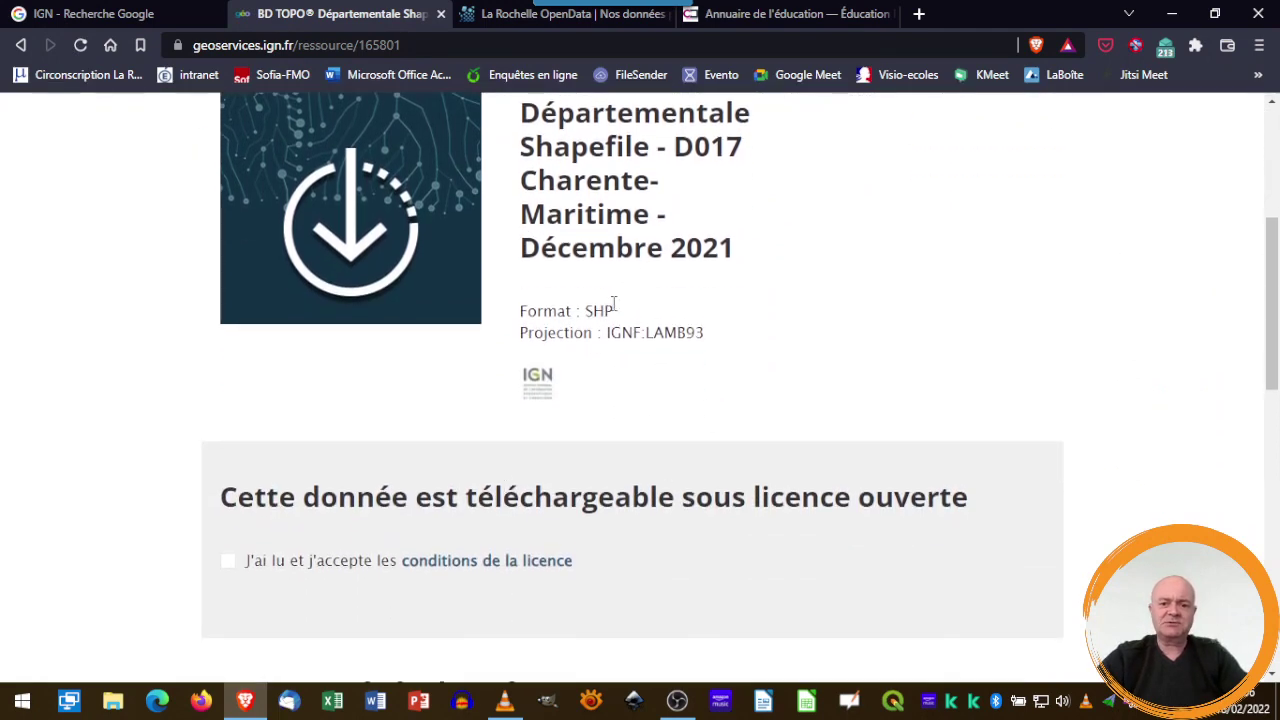
scroll(617, 380, "down", 1)
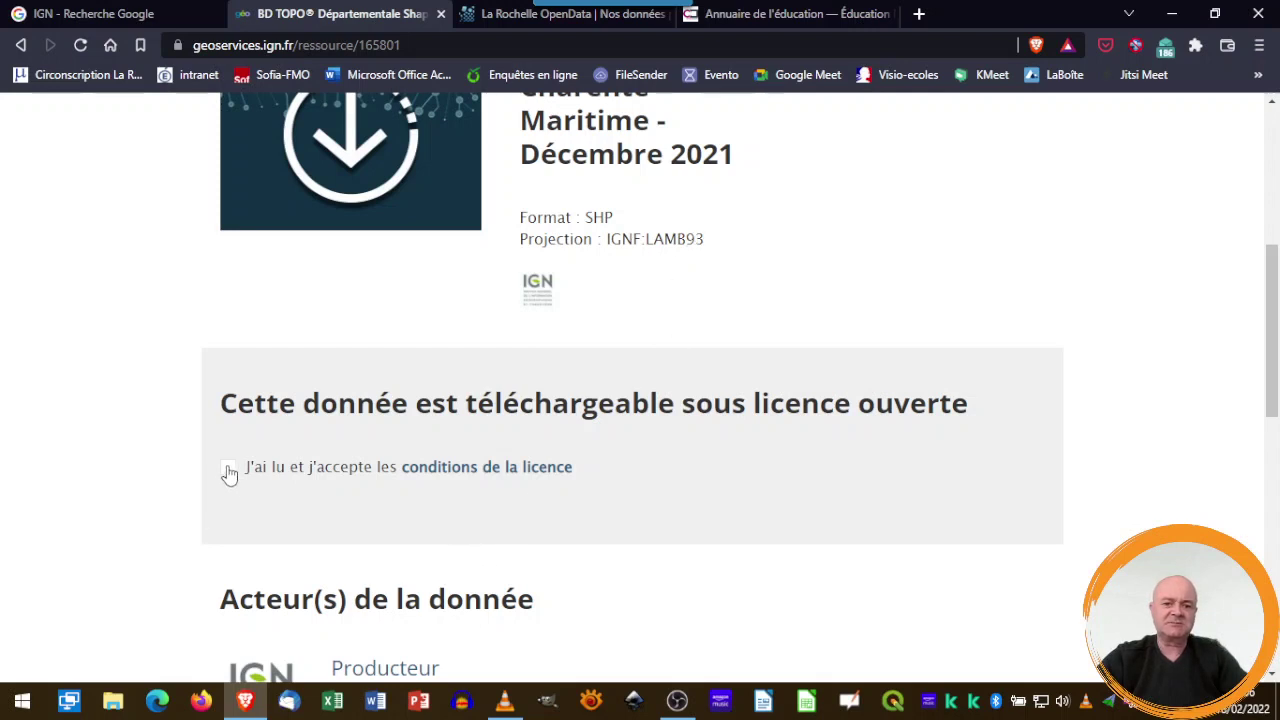
left_click(229, 471)
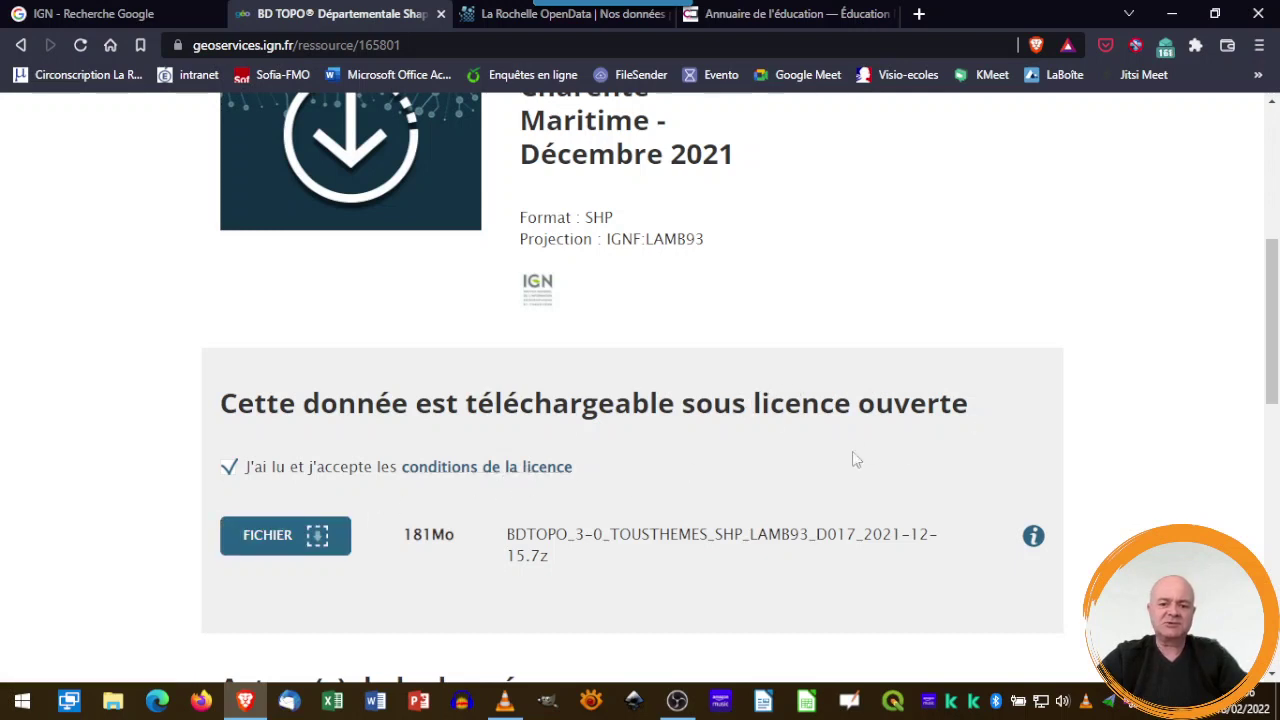
scroll(770, 468, "down", 1)
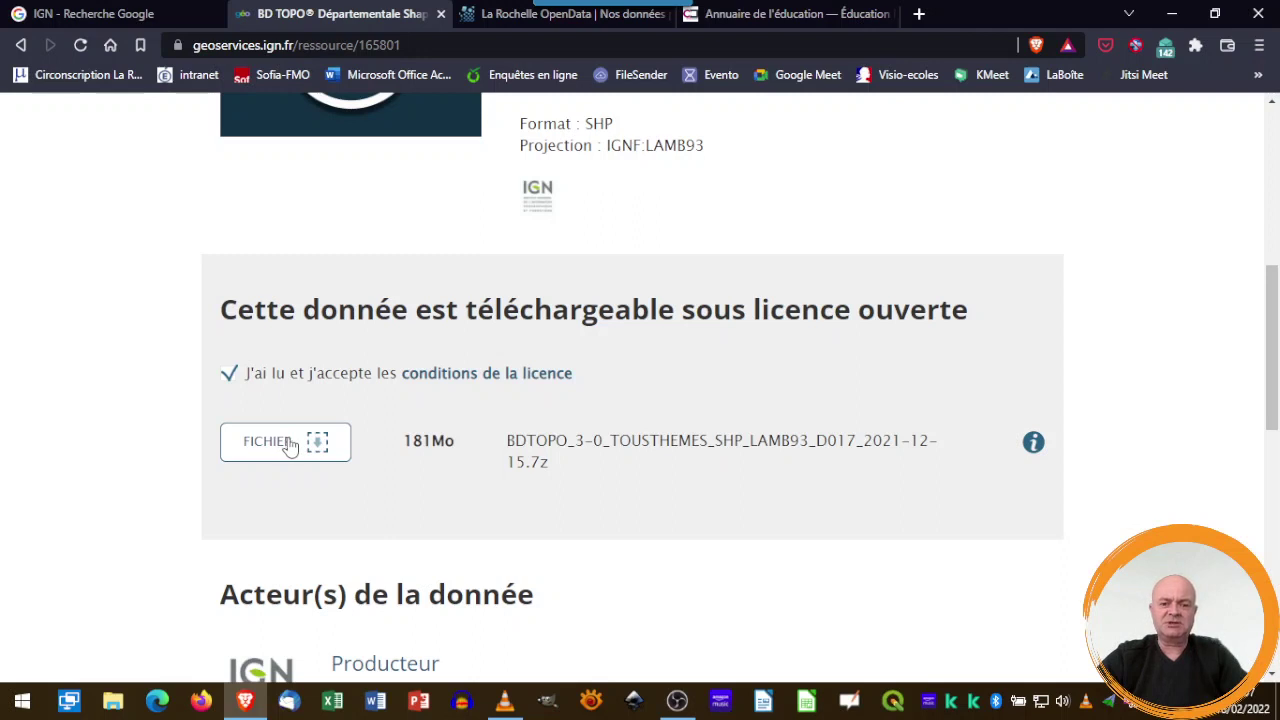
left_click(288, 446)
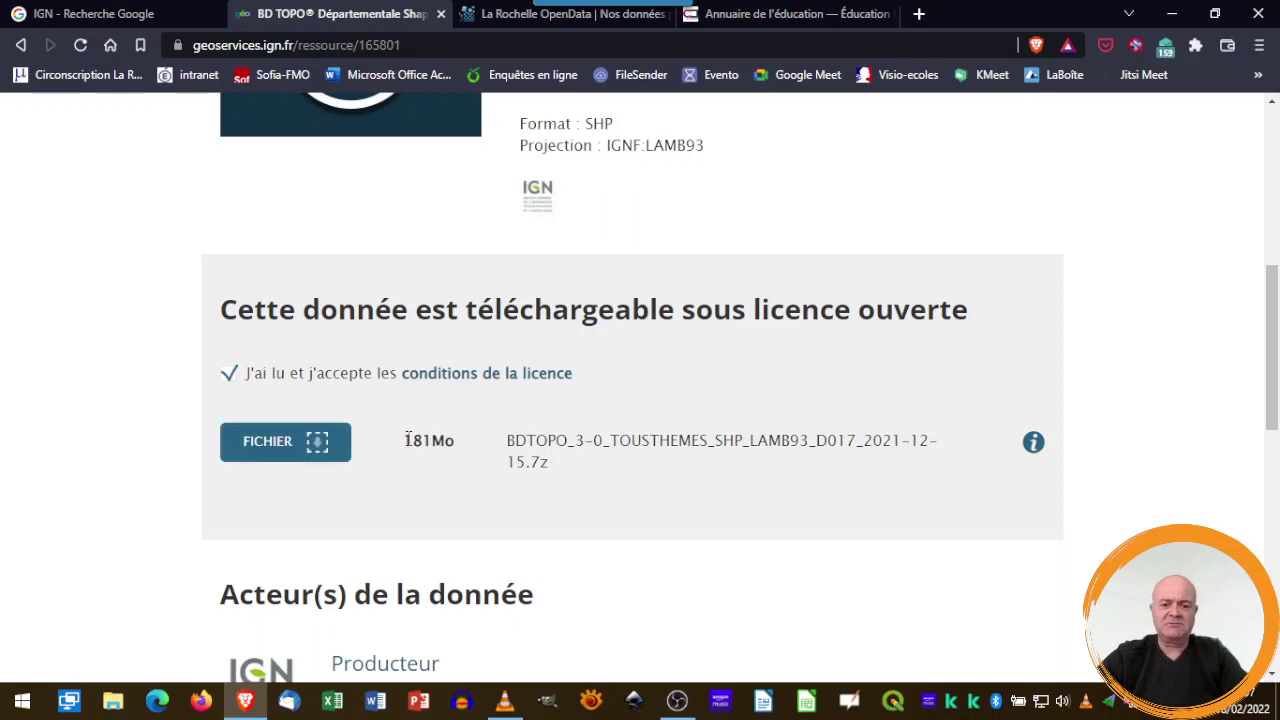